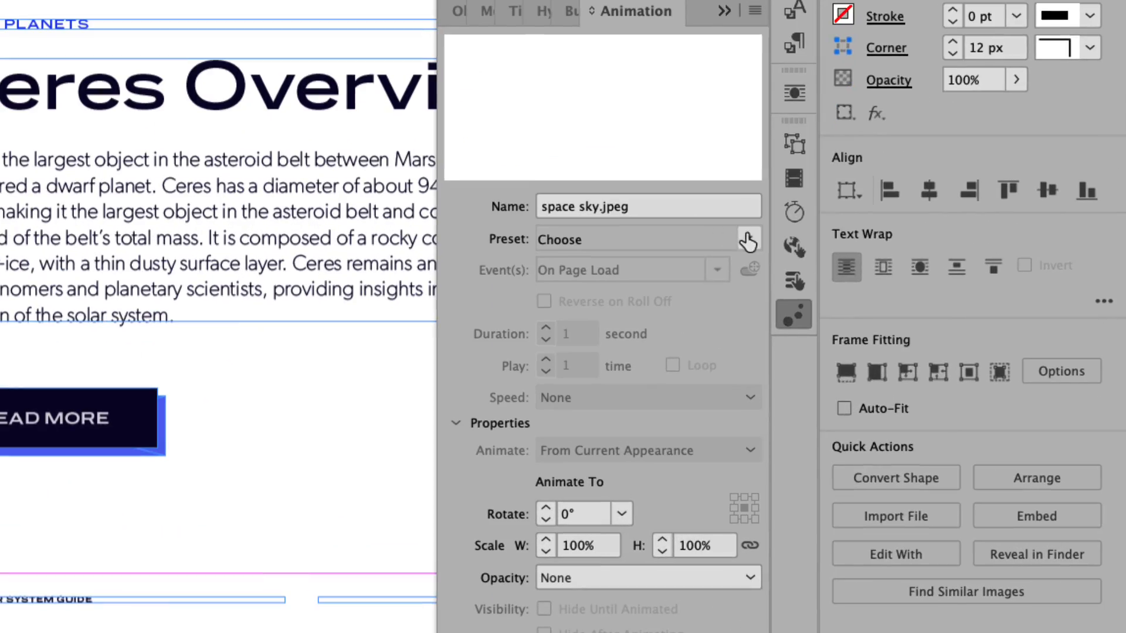
{"action": "left_click", "coordinate": [748, 240]}
{"action": "left_click", "coordinate": [787, 256]}
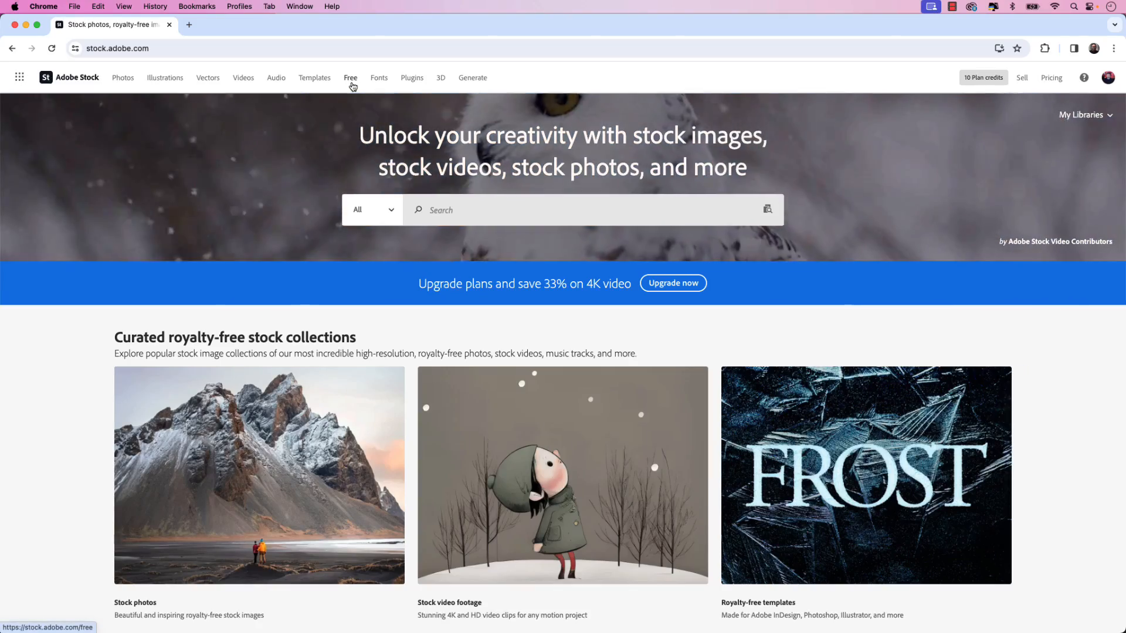
Search the free videos on Adobe Stock for "ceres planet"
{"action": "left_click", "coordinate": [352, 82]}
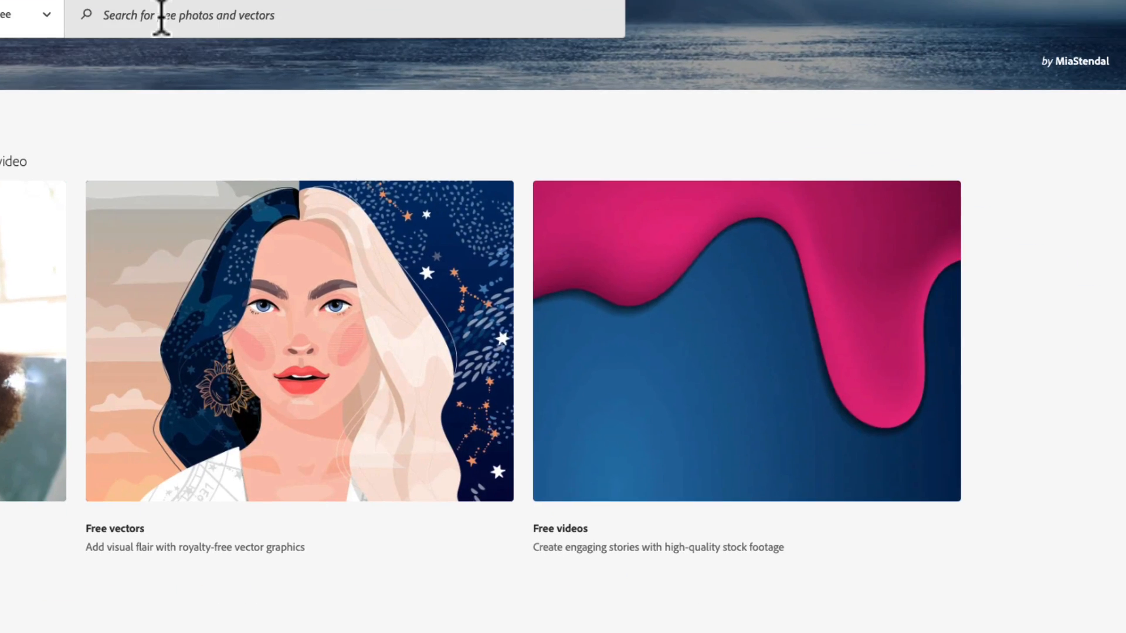
{"action": "left_click", "coordinate": [581, 548]}
{"action": "type", "text": "ceres plane"}
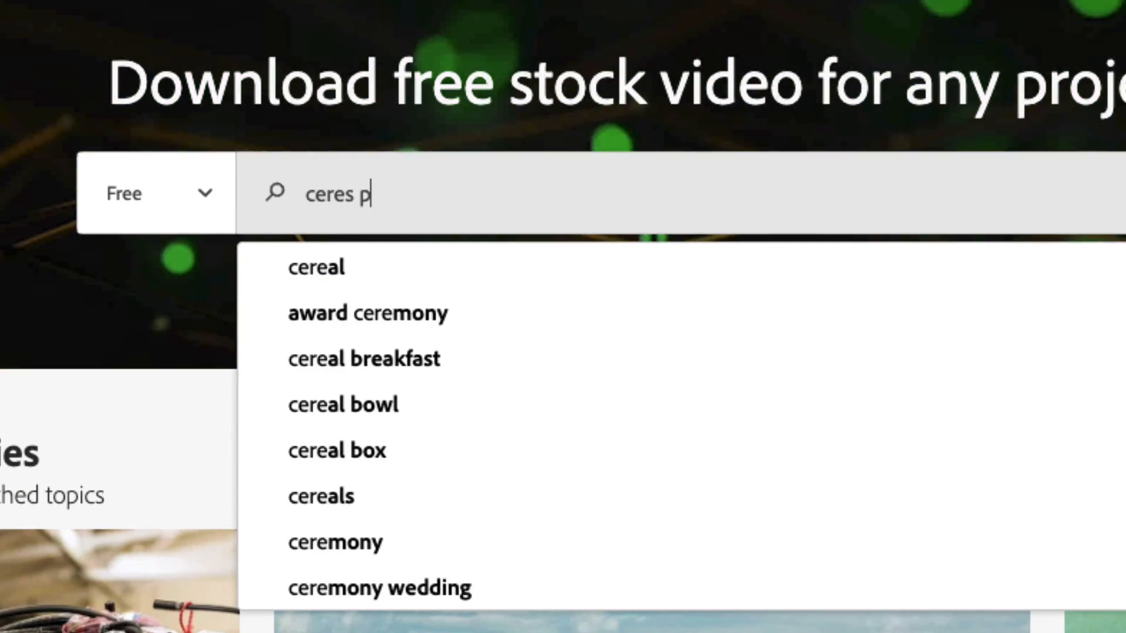
{"action": "type", "text": "t"}
{"action": "key", "text": "Return"}
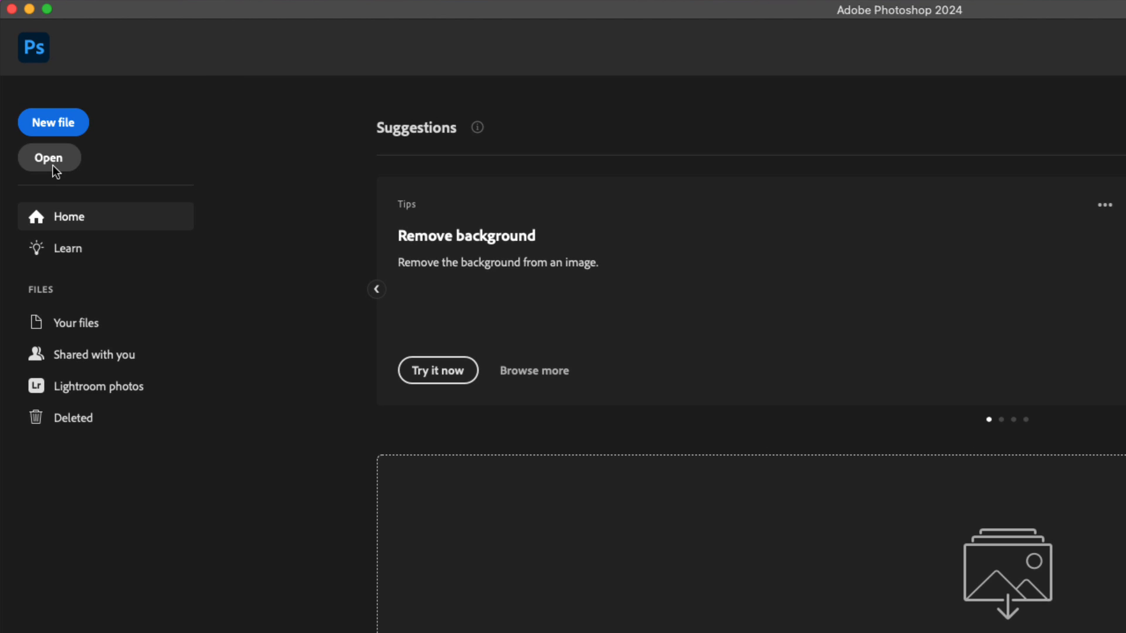
Switch to Photoshop and open Ceres_Planet.mov from the Ceres Presentation folder
{"action": "left_click", "coordinate": [52, 166]}
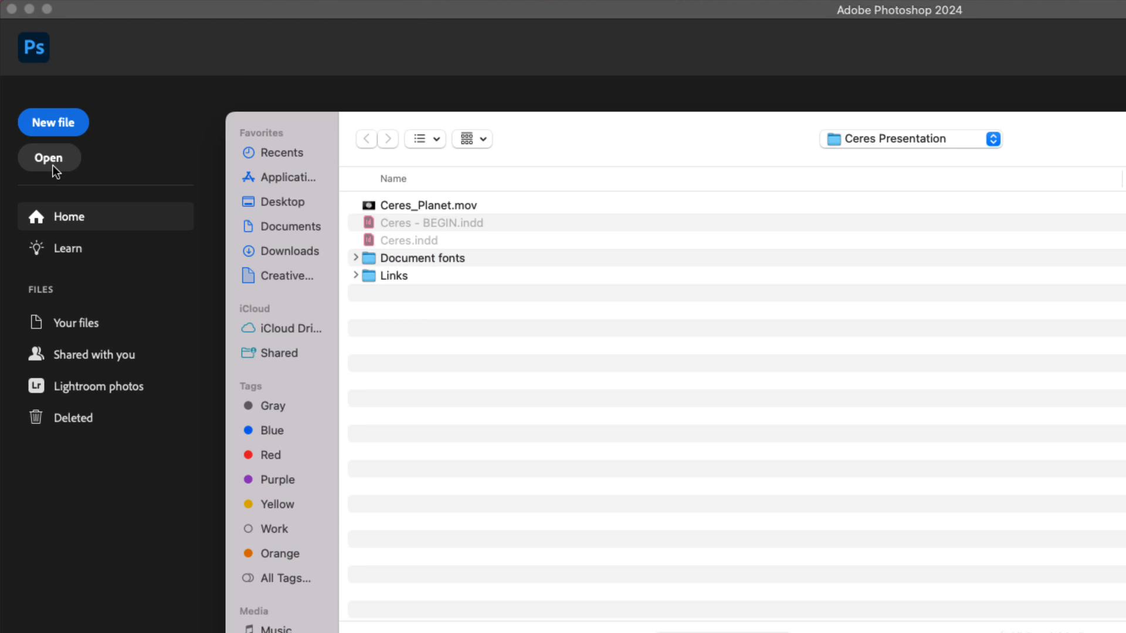
{"action": "left_click", "coordinate": [383, 213]}
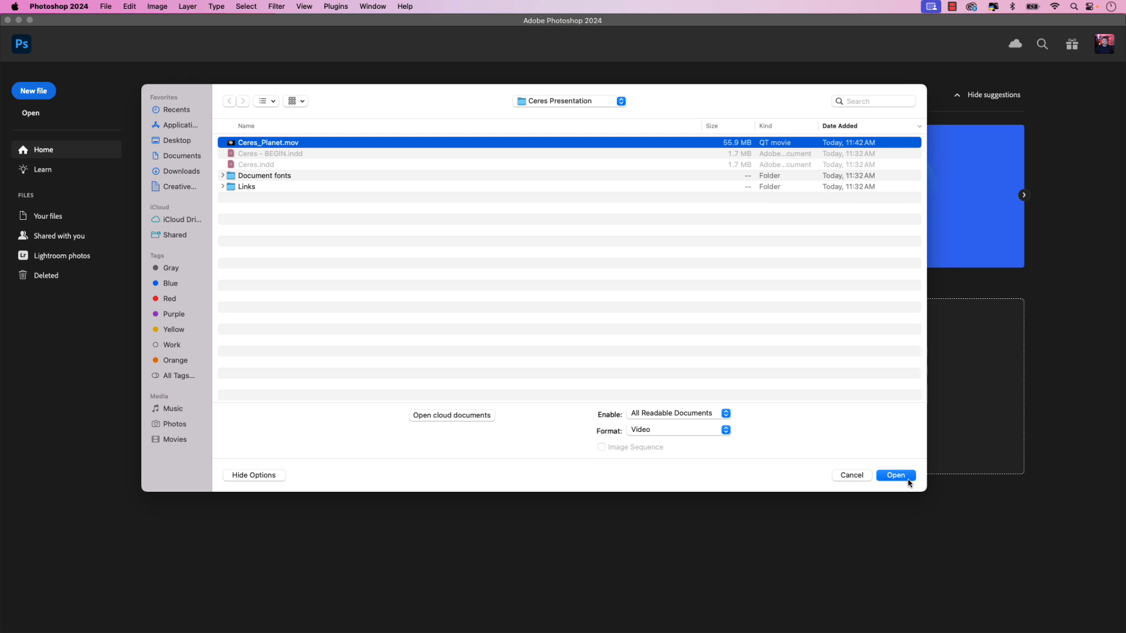
{"action": "left_click", "coordinate": [908, 480]}
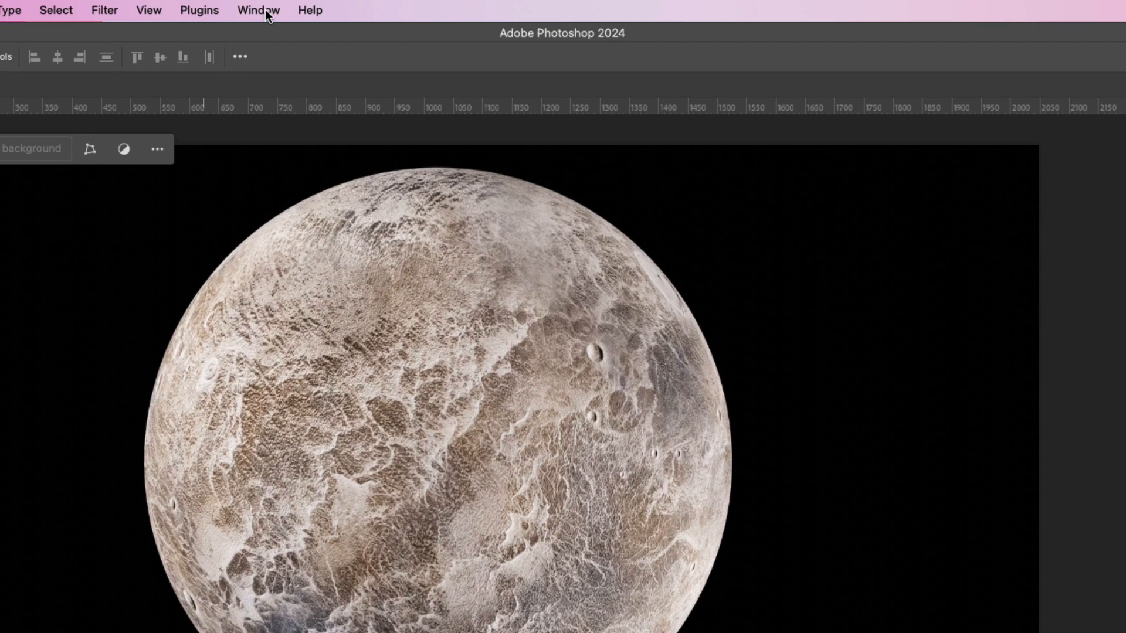
Preview the rotating planet video in the timeline, stop playback and return the playhead to the start
{"action": "left_click", "coordinate": [267, 12]}
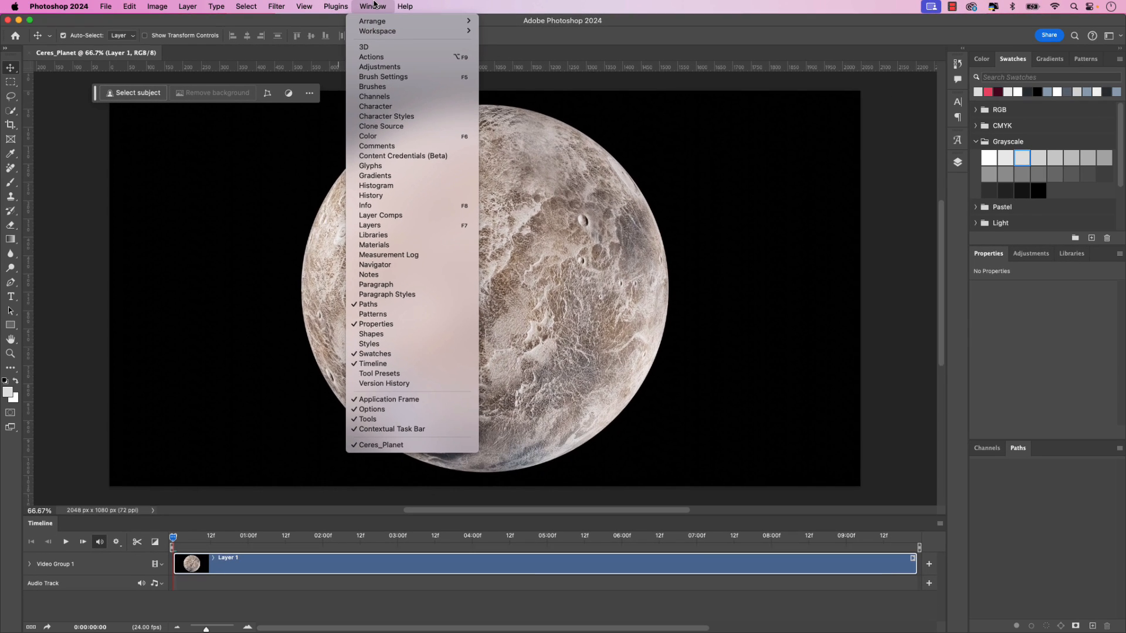
{"action": "left_click", "coordinate": [259, 10]}
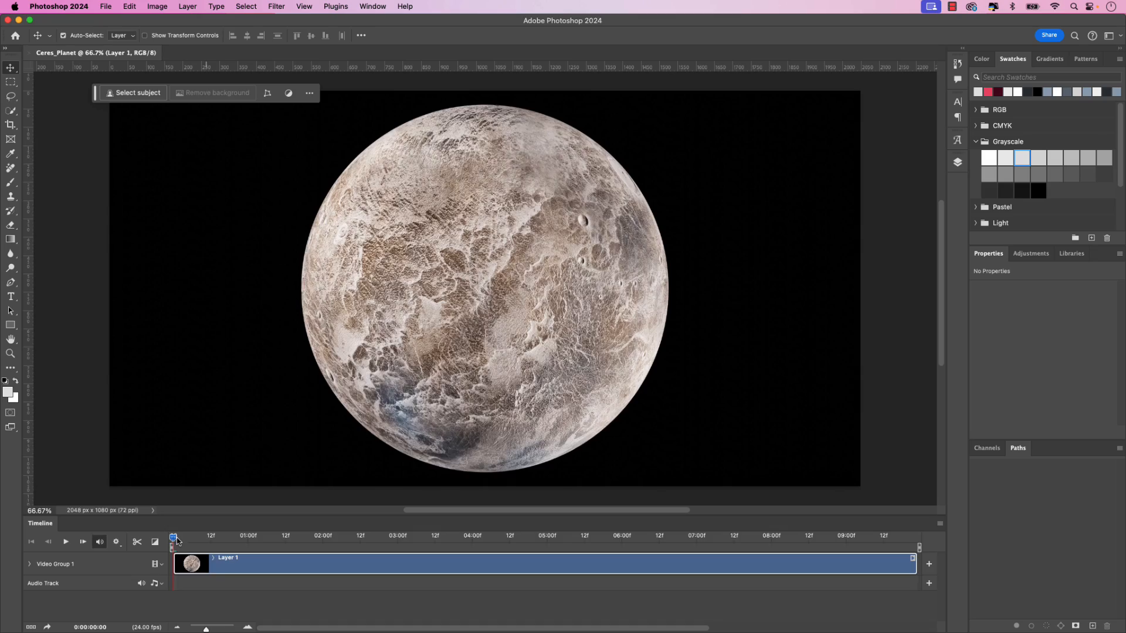
{"action": "mouse_move", "coordinate": [178, 540]}
{"action": "left_mouse_down"}
{"action": "mouse_move", "coordinate": [520, 531]}
{"action": "mouse_move", "coordinate": [297, 538]}
{"action": "mouse_move", "coordinate": [208, 555]}
{"action": "mouse_move", "coordinate": [246, 537]}
{"action": "mouse_move", "coordinate": [395, 537]}
{"action": "mouse_move", "coordinate": [170, 558]}
{"action": "left_mouse_up"}
{"action": "left_click", "coordinate": [65, 542]}
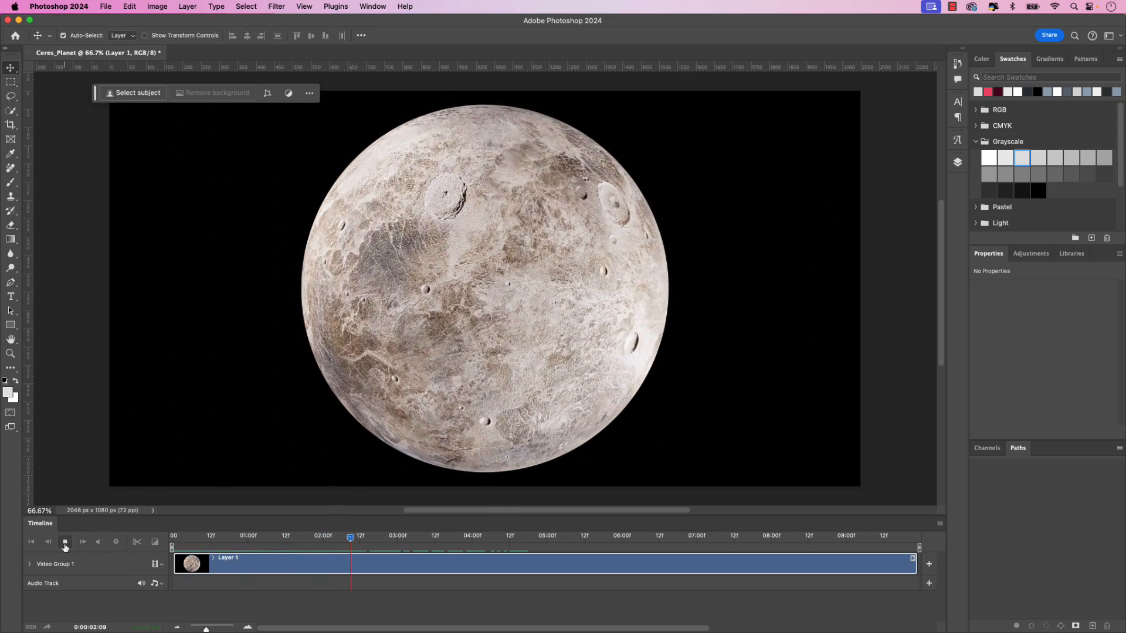
{"action": "left_click", "coordinate": [66, 542]}
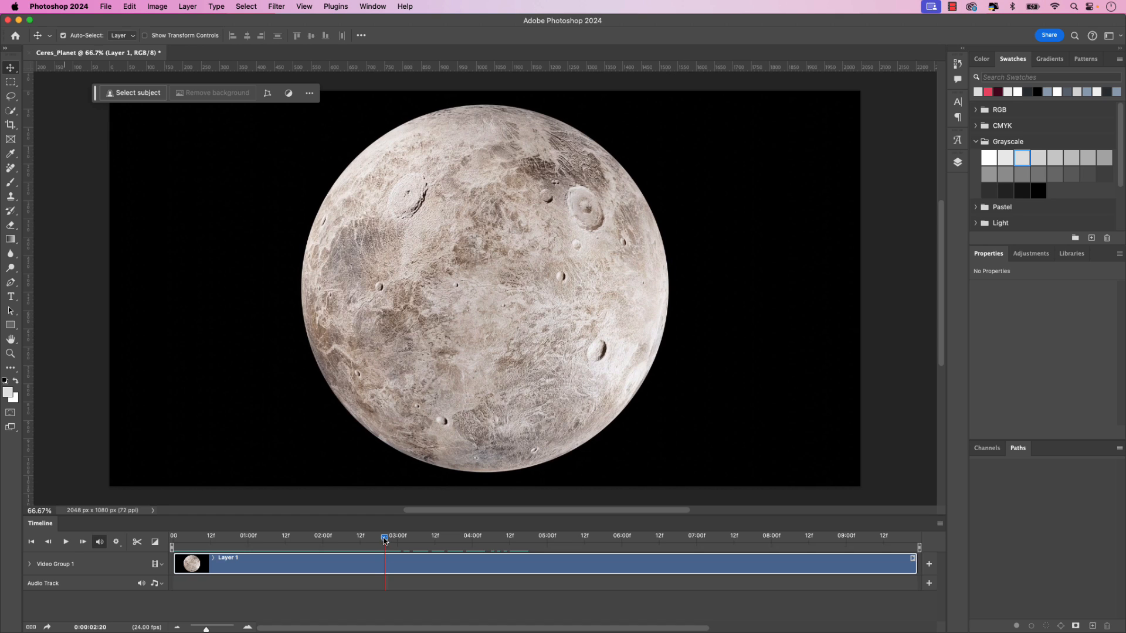
{"action": "left_click_drag", "start_coordinate": [384, 540], "coordinate": [171, 552]}
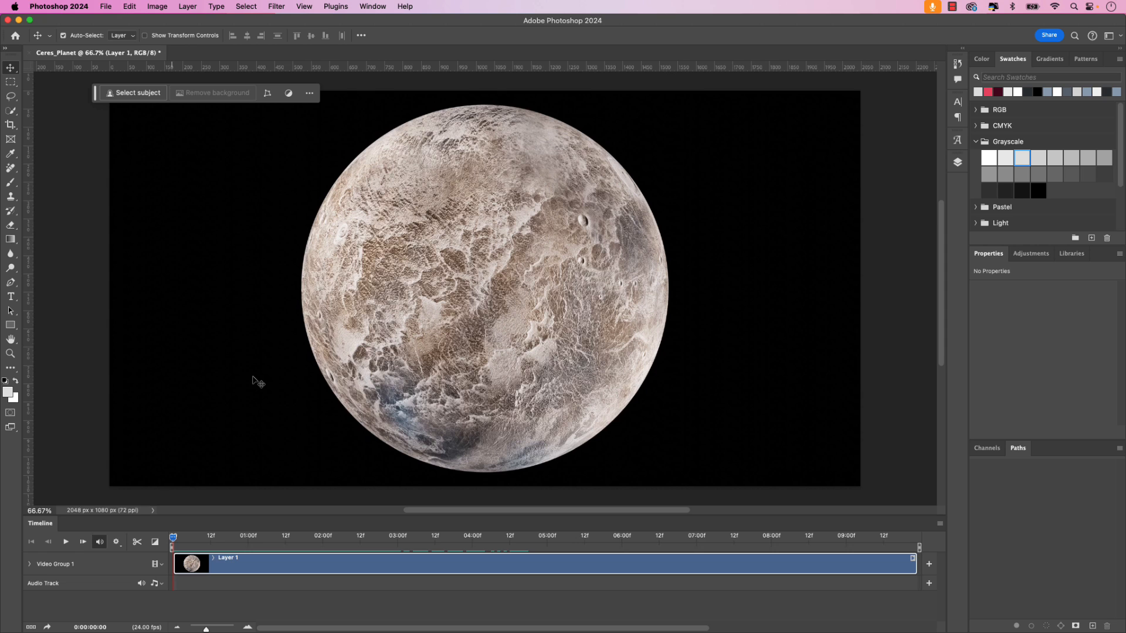
Select the planet with Select Subject and add a layer mask that hides the black background
{"action": "left_click_drag", "start_coordinate": [94, 95], "coordinate": [124, 114]}
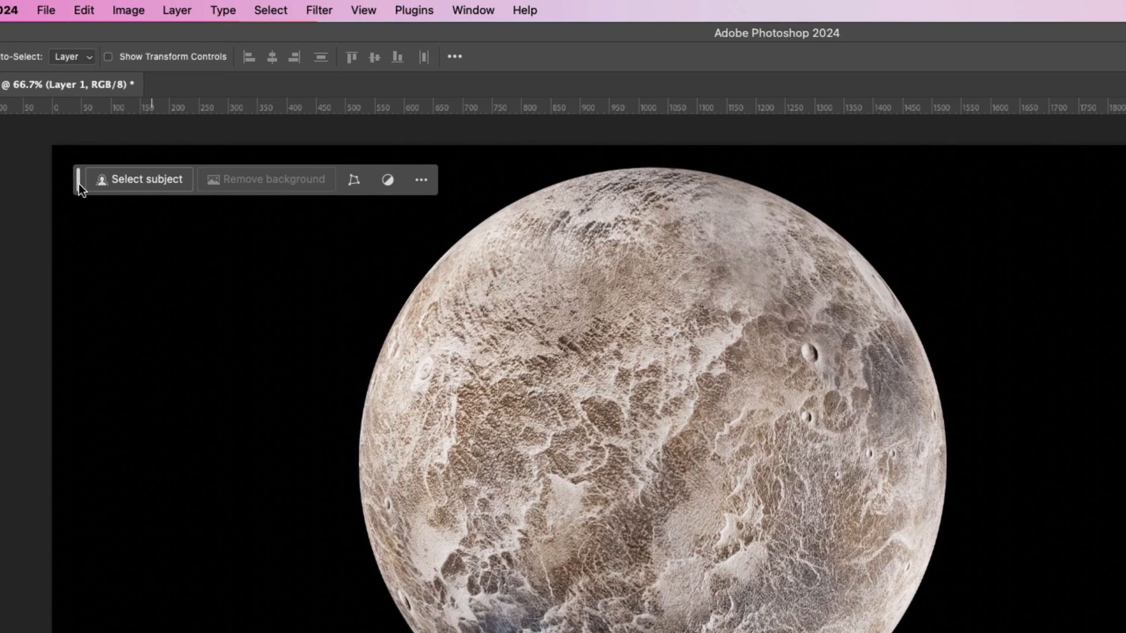
{"action": "left_click", "coordinate": [466, 12]}
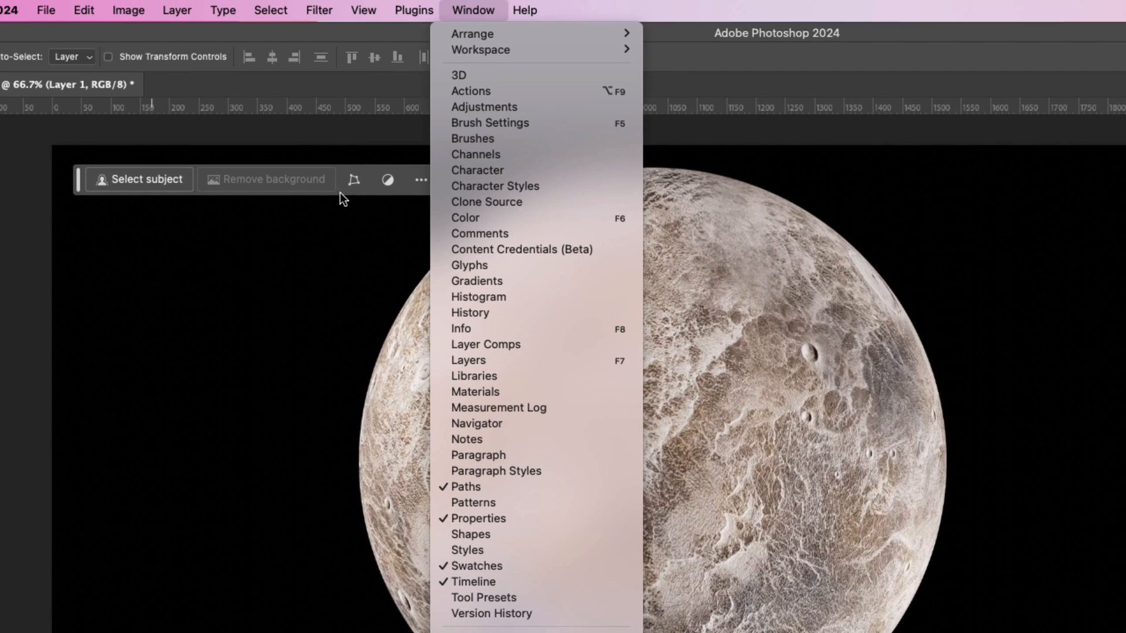
{"action": "left_click", "coordinate": [340, 192]}
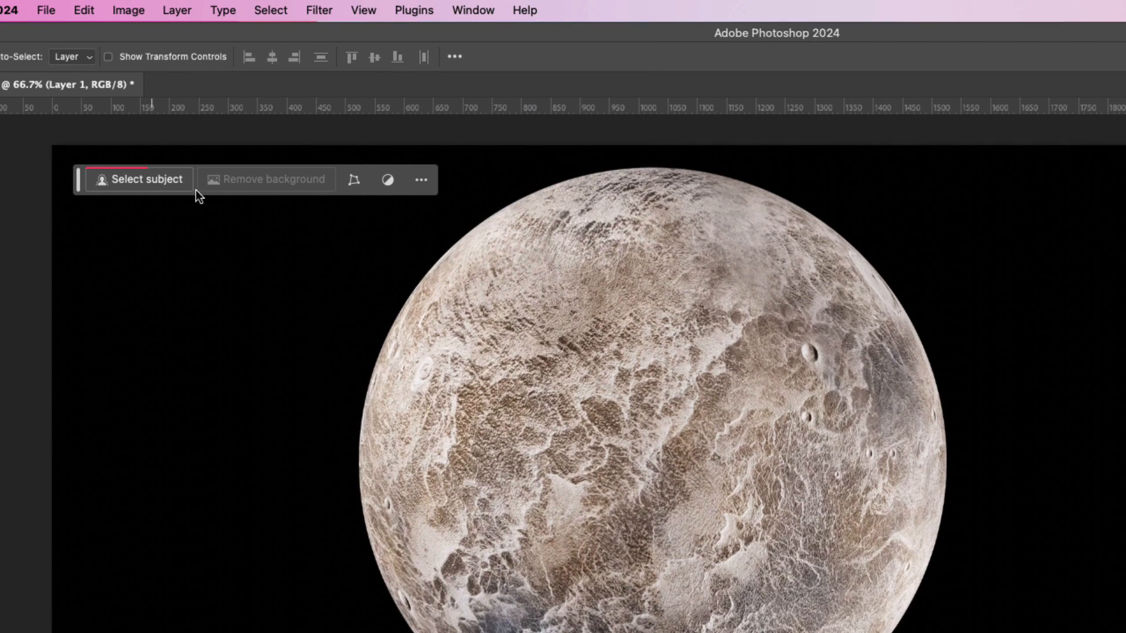
{"action": "left_click", "coordinate": [151, 184]}
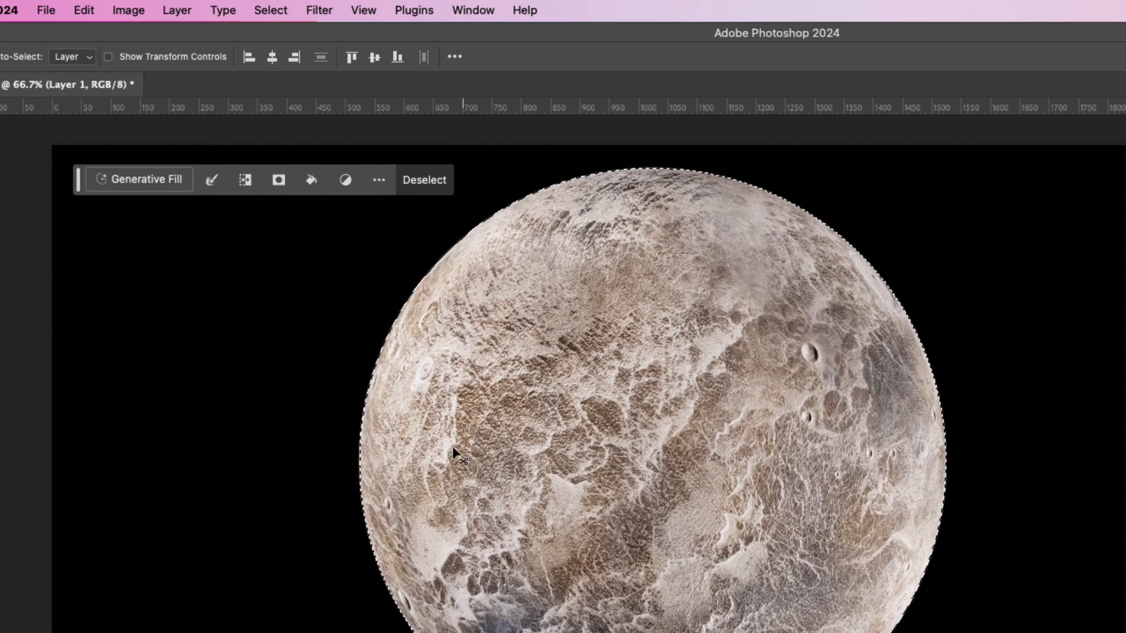
{"action": "left_click", "coordinate": [279, 189]}
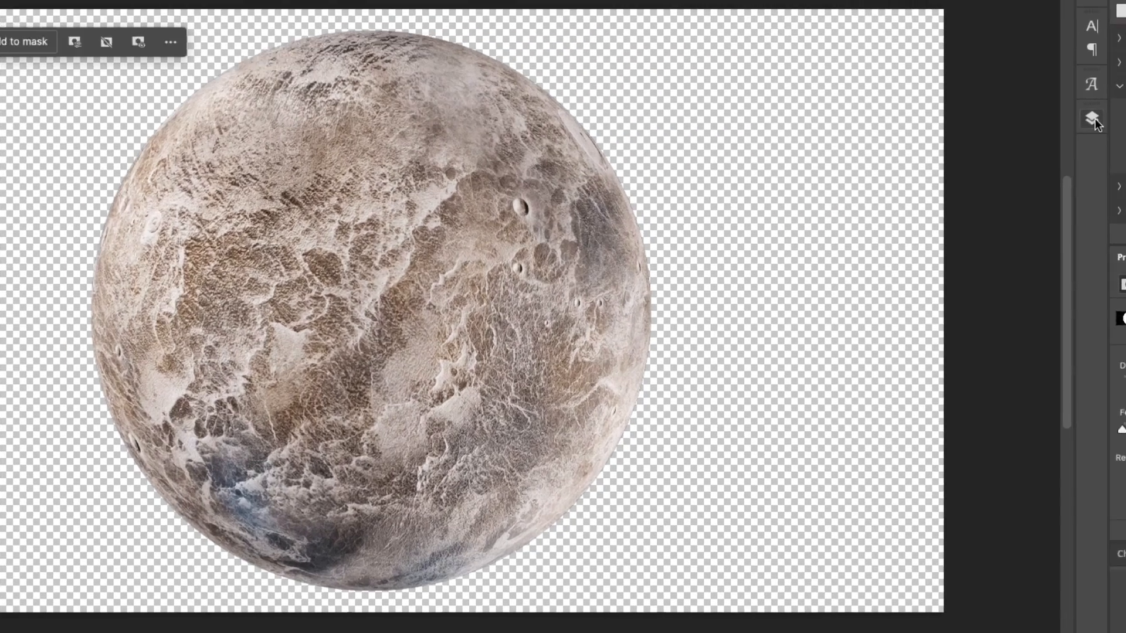
Add a Hue/Saturation adjustment layer above the masked planet video and reduce its saturation to -48
{"action": "left_click", "coordinate": [958, 163]}
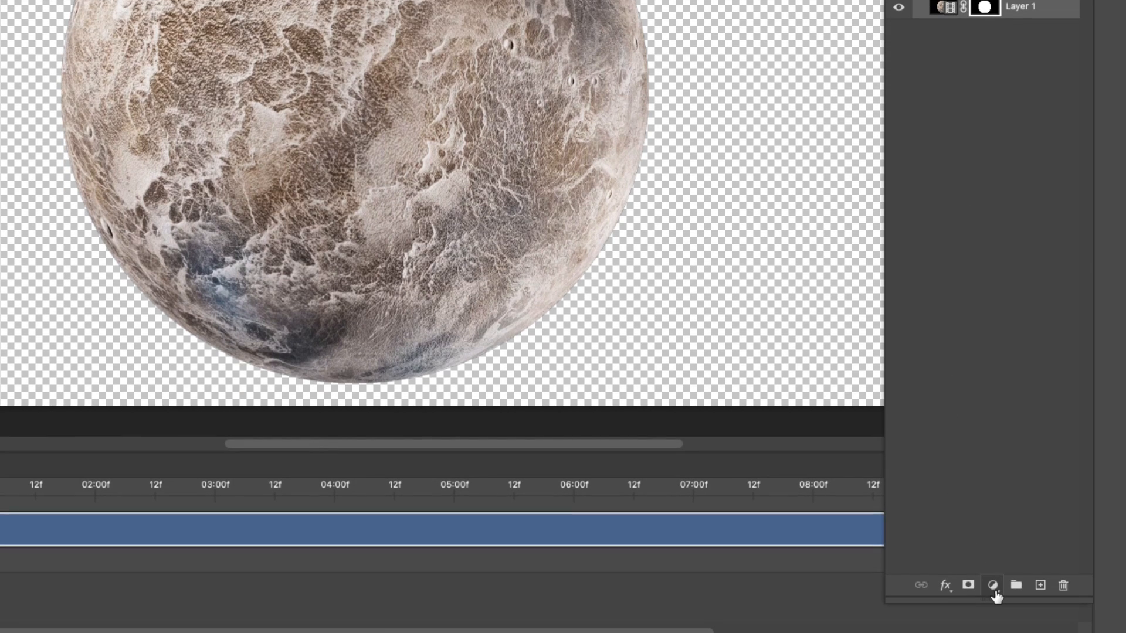
{"action": "left_click", "coordinate": [993, 585]}
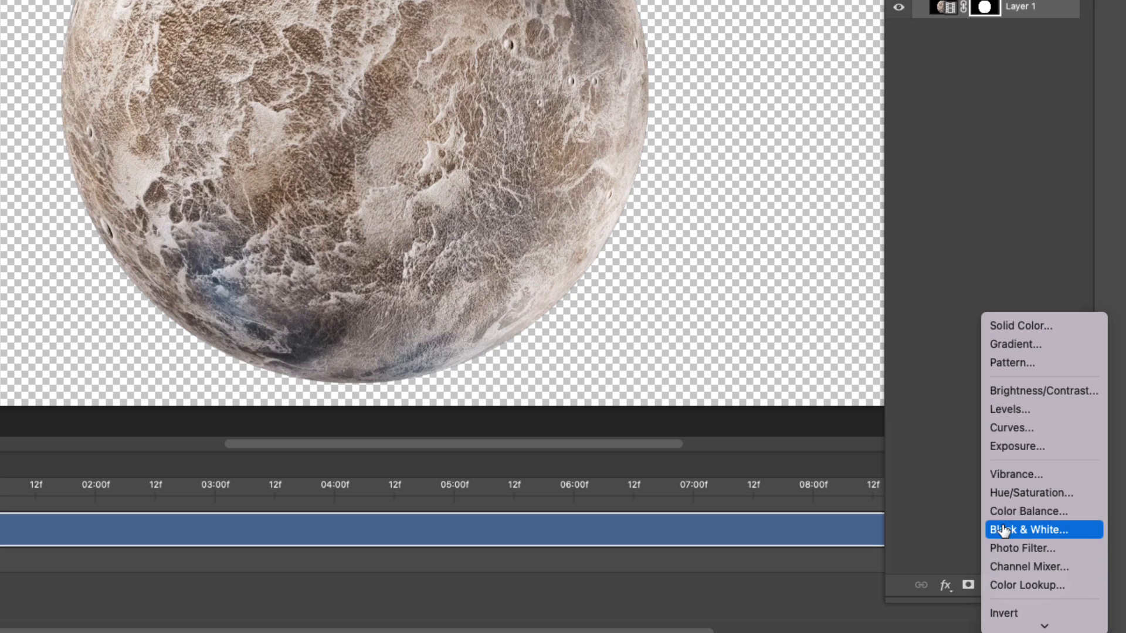
{"action": "left_click", "coordinate": [1017, 494]}
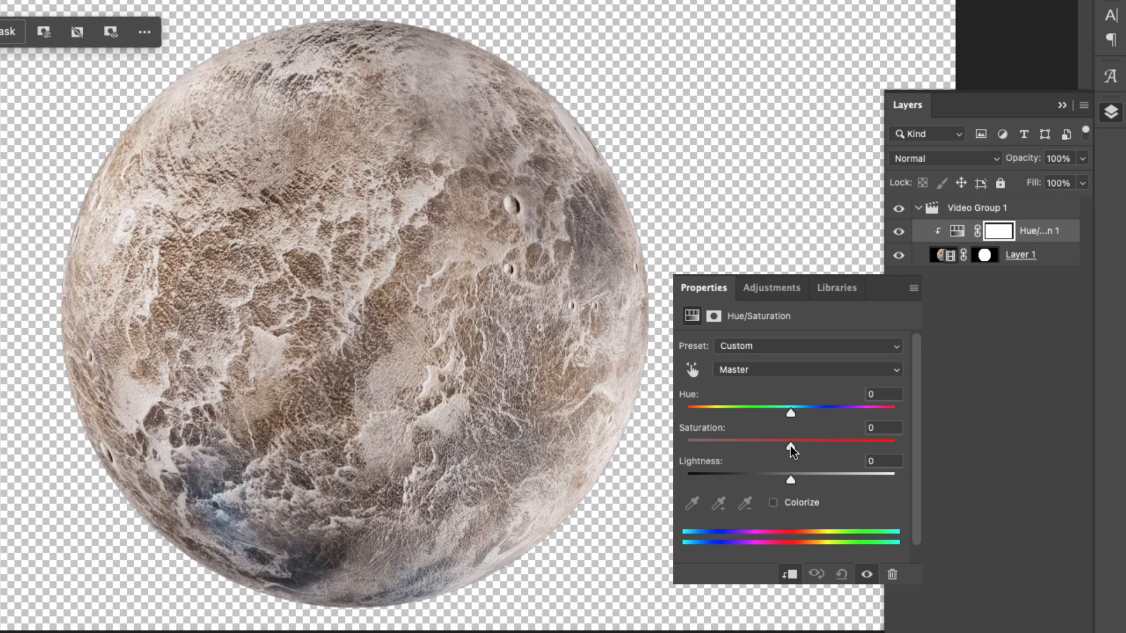
{"action": "left_click_drag", "start_coordinate": [791, 446], "coordinate": [738, 445]}
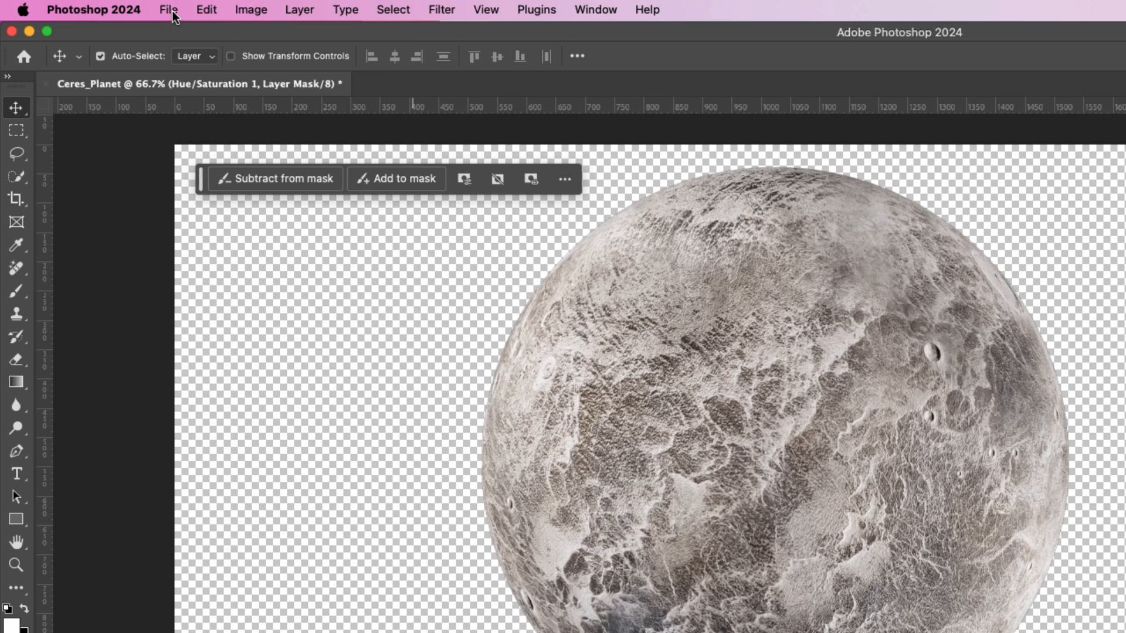
Set up a Save for Web export with the GIF 128 Dithered preset and an image width of 1920 px
{"action": "left_click", "coordinate": [171, 11]}
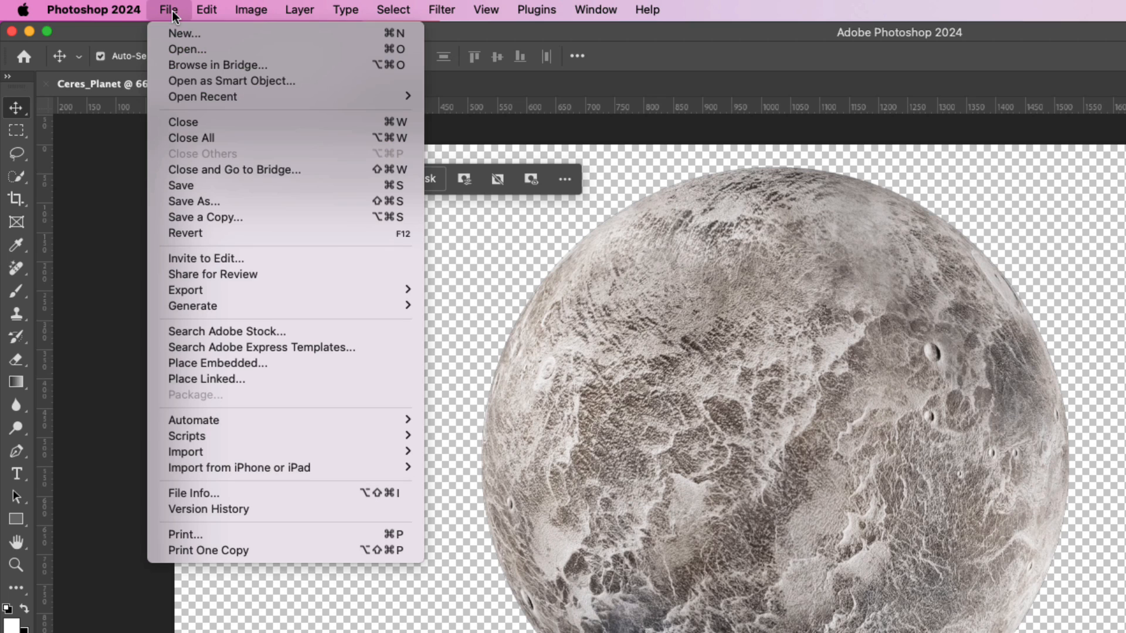
{"action": "mouse_move", "coordinate": [203, 289]}
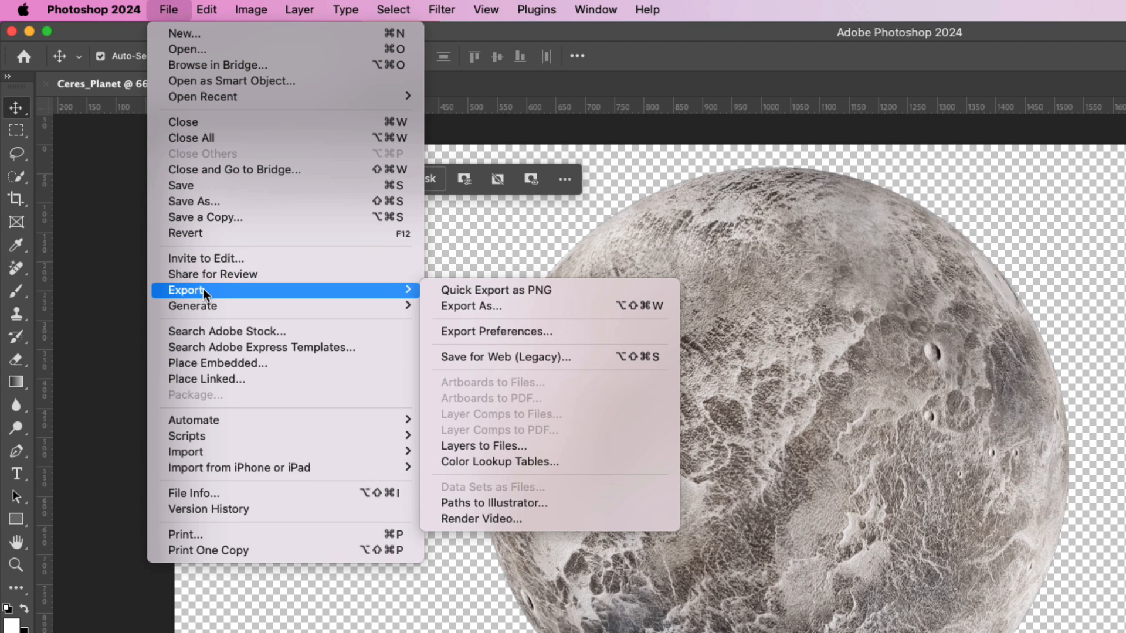
{"action": "left_click", "coordinate": [575, 360]}
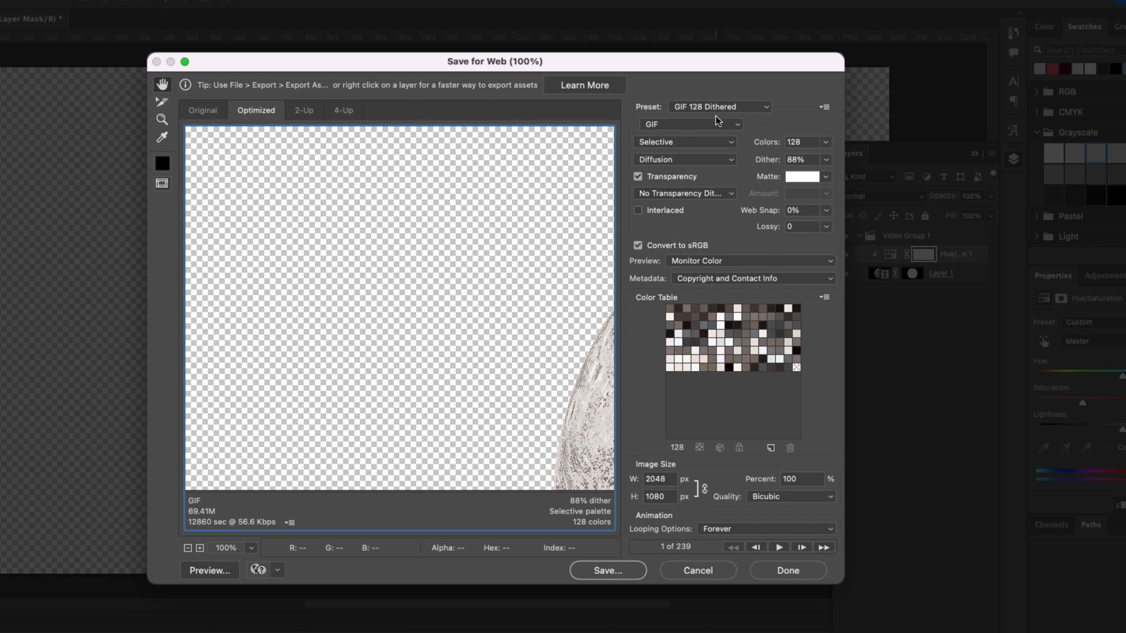
{"action": "left_click", "coordinate": [1115, 193]}
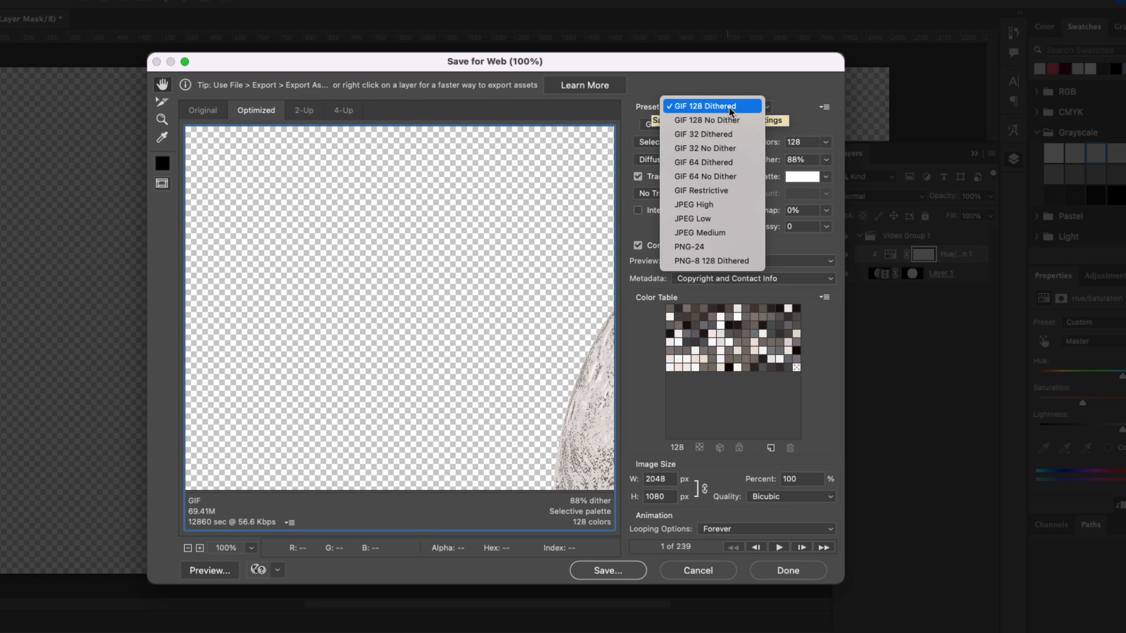
{"action": "left_click", "coordinate": [731, 109]}
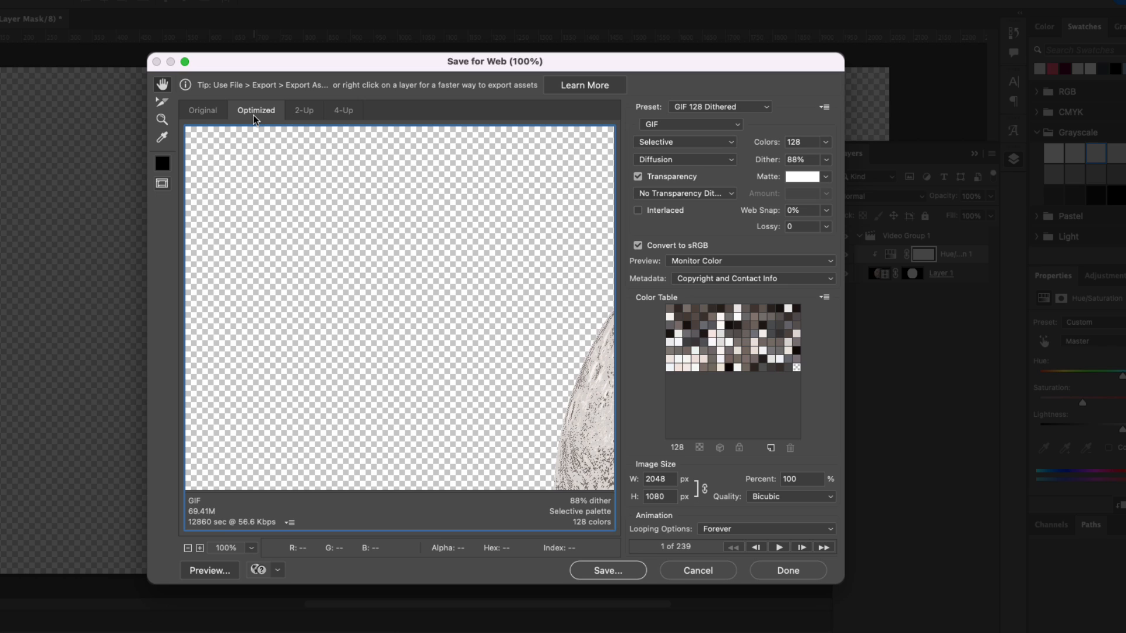
{"action": "left_click", "coordinate": [214, 115]}
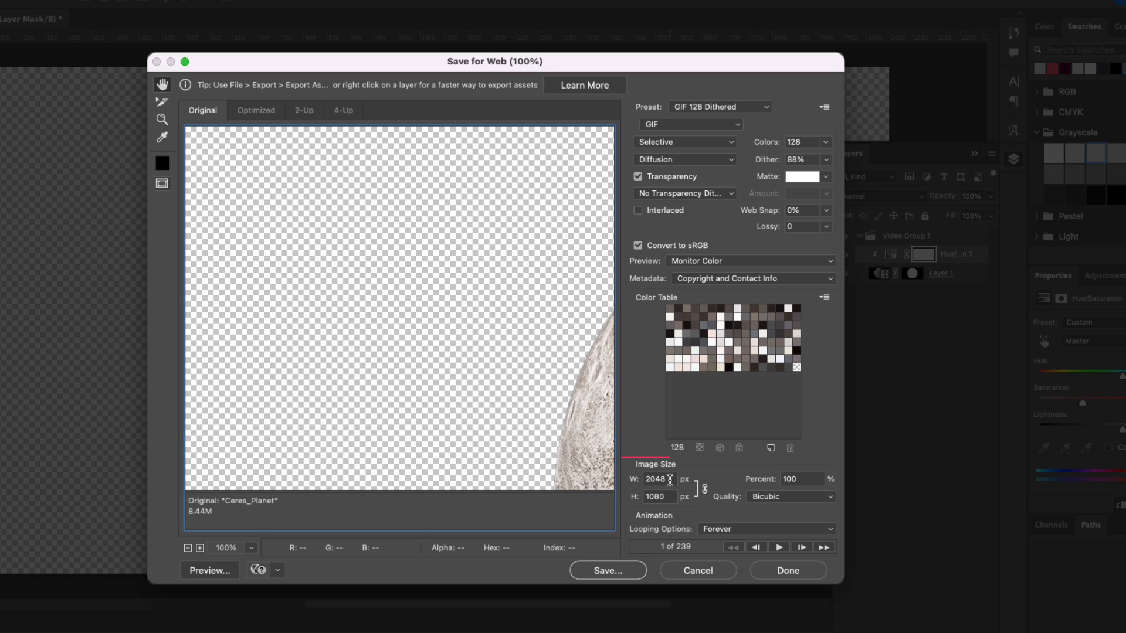
{"action": "double_click", "coordinate": [668, 480]}
{"action": "type", "text": "1920"}
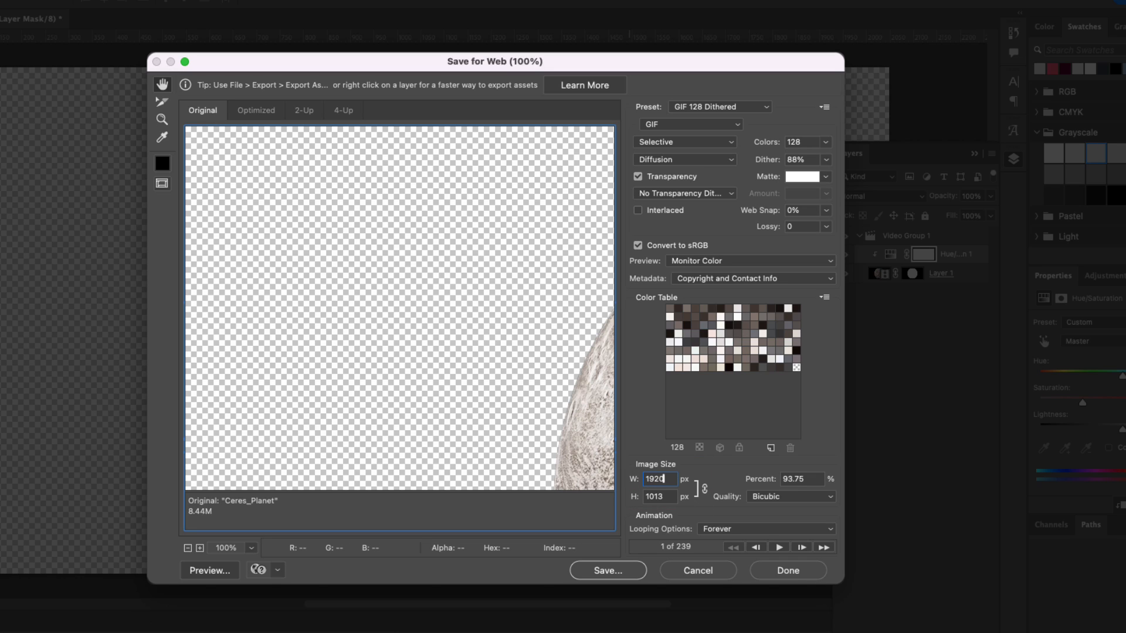
{"action": "key", "text": "Tab"}
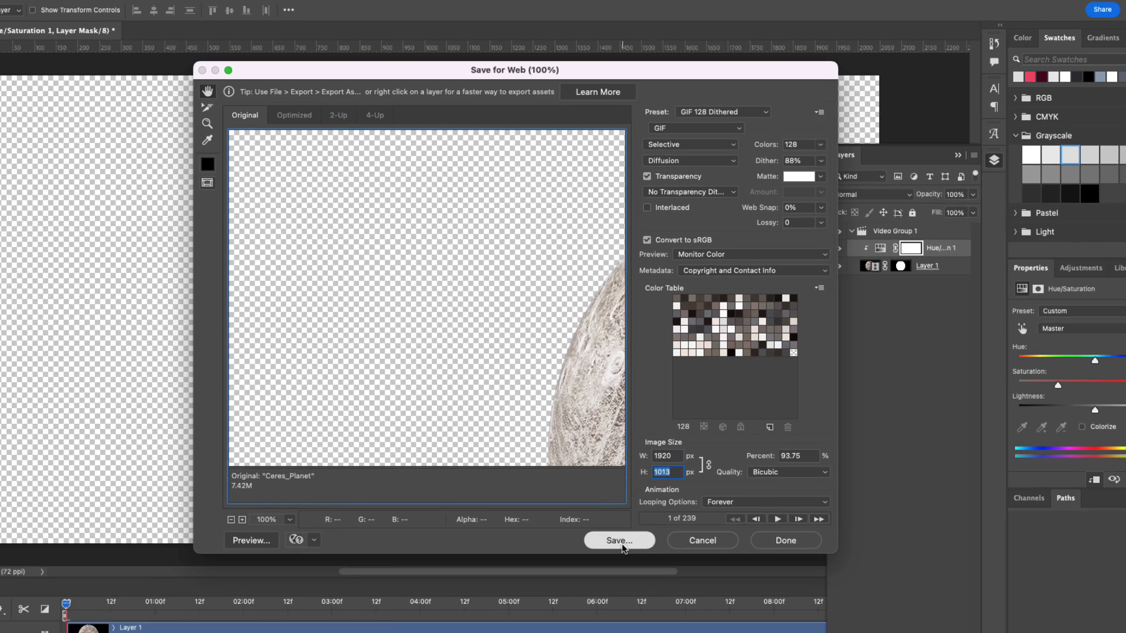
Save the exported animation as planet-2.gif in the Ceres Presentation folder
{"action": "left_click", "coordinate": [608, 570]}
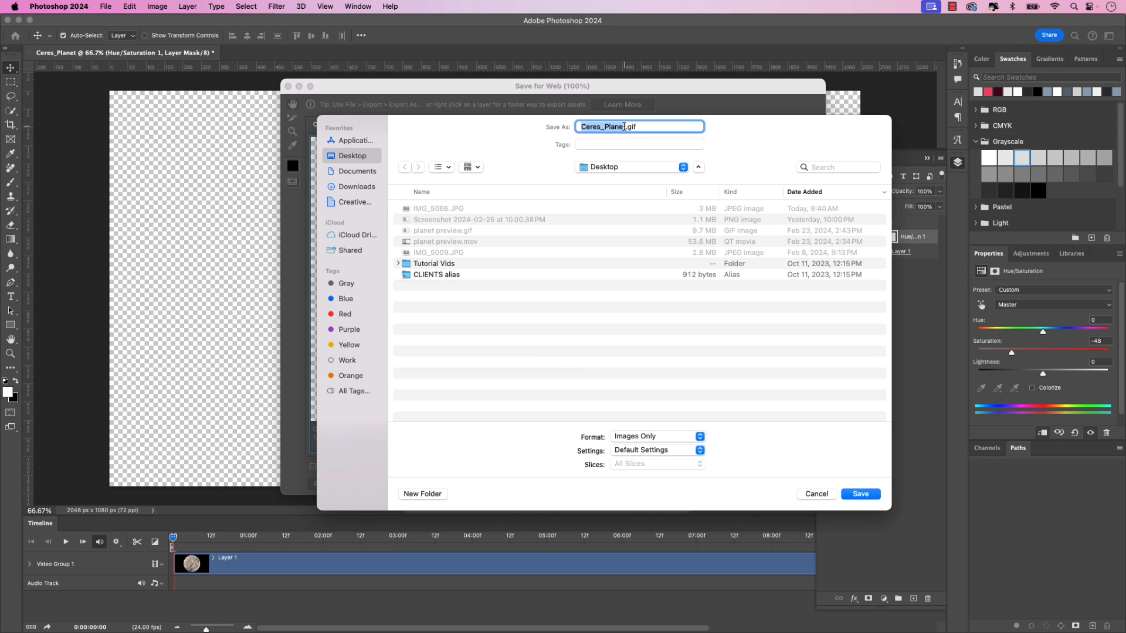
{"action": "left_click", "coordinate": [625, 126]}
{"action": "type", "text": "2"}
{"action": "left_click", "coordinate": [861, 494]}
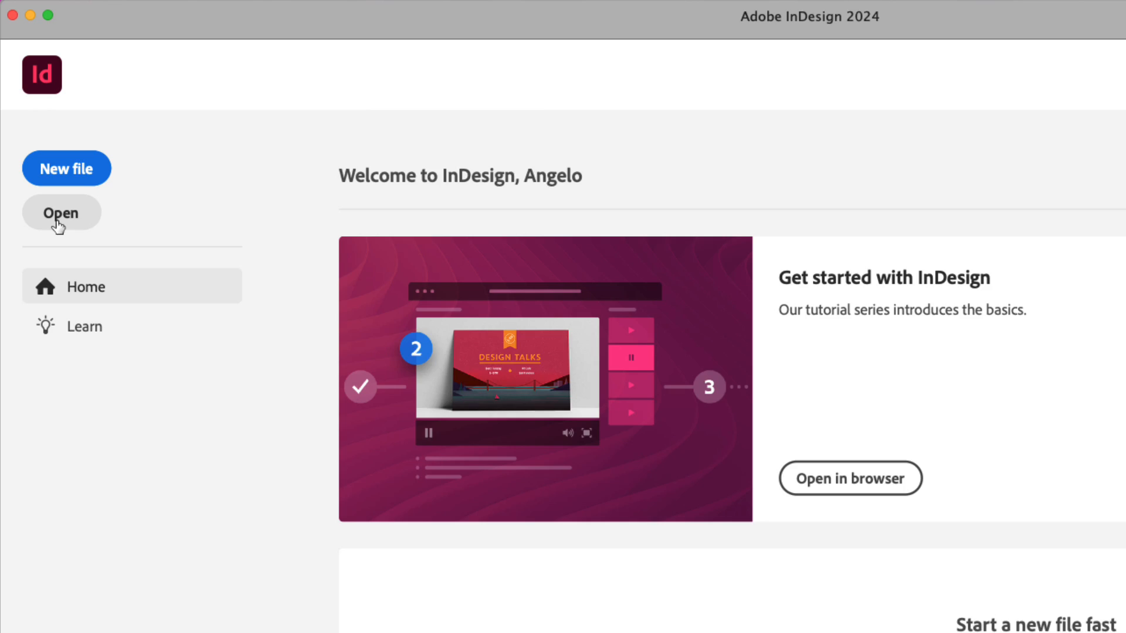
Switch to InDesign and open Ceres - BEGIN.indd from the Ceres Presentation folder
{"action": "left_click", "coordinate": [58, 223]}
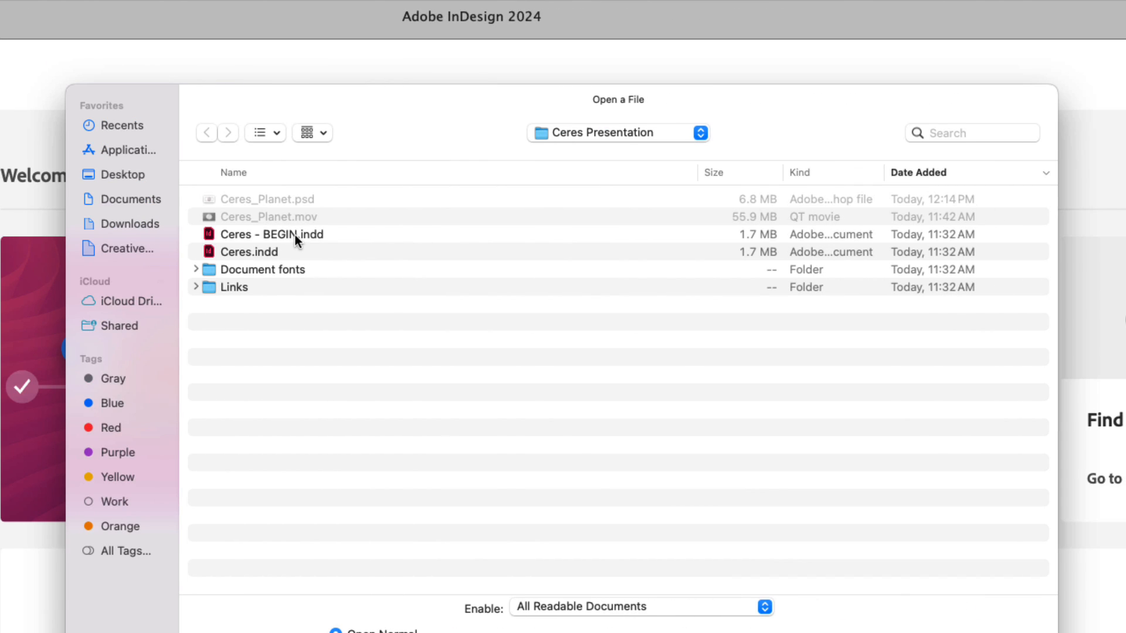
{"action": "left_click", "coordinate": [295, 235]}
{"action": "left_click", "coordinate": [848, 460]}
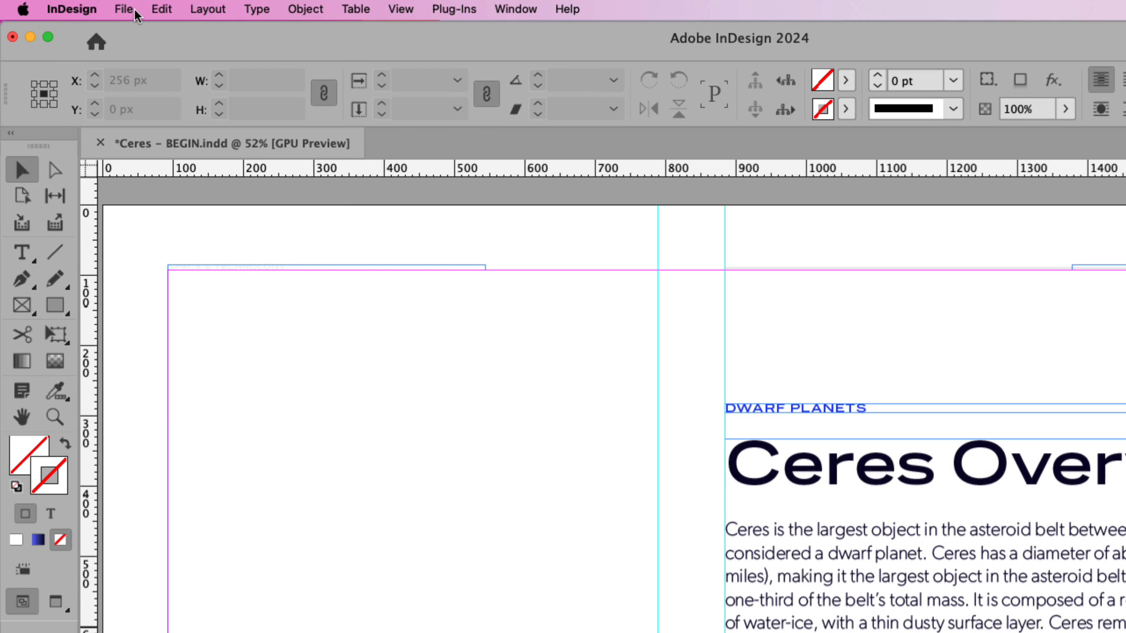
Place planet-2.gif from the Ceres Presentation folder onto the page at its full size
{"action": "left_click", "coordinate": [77, 6]}
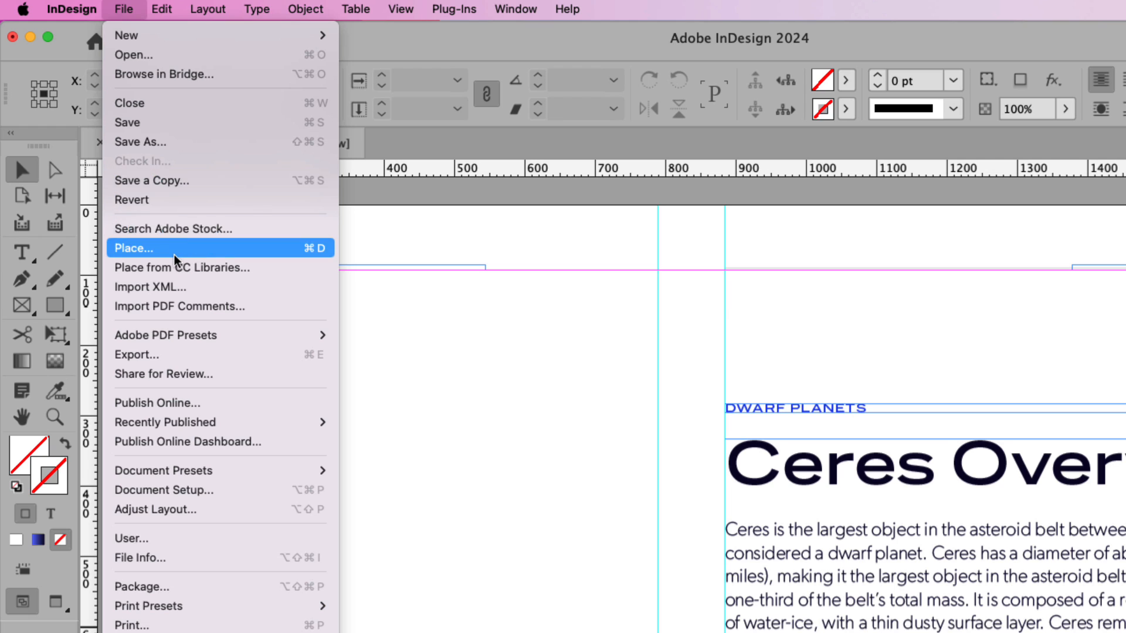
{"action": "left_click", "coordinate": [144, 251]}
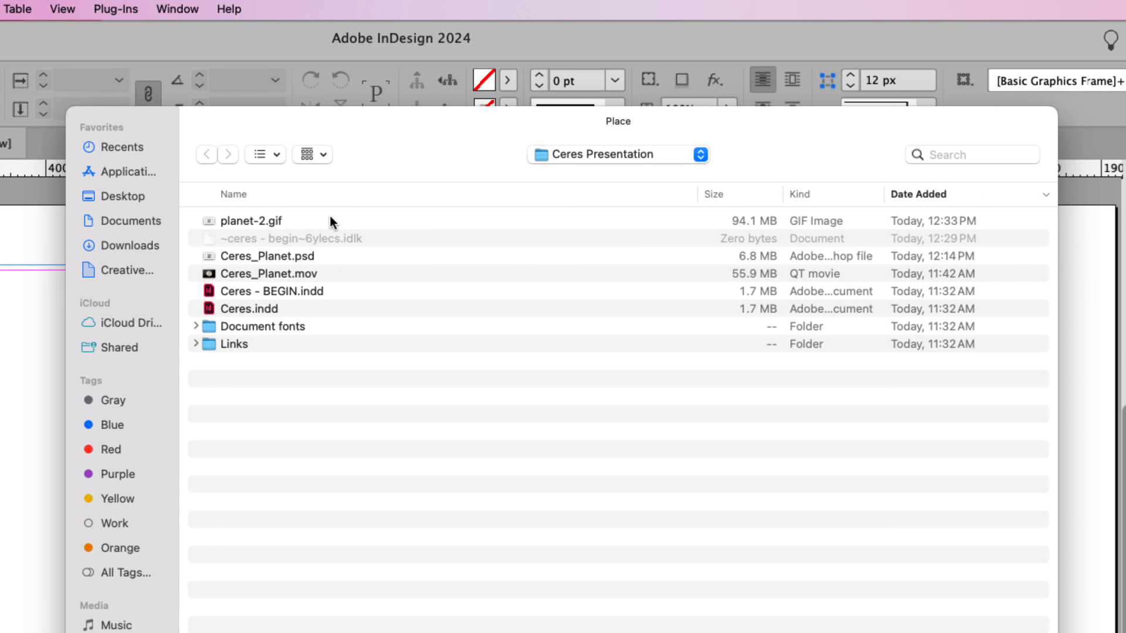
{"action": "left_click", "coordinate": [306, 222]}
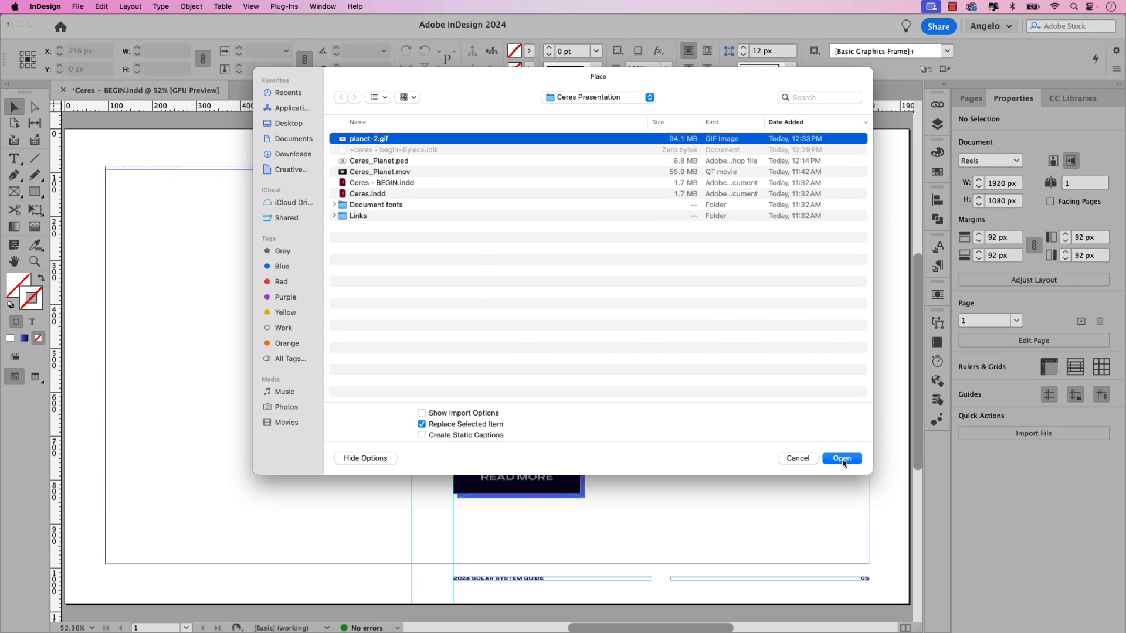
{"action": "left_click", "coordinate": [843, 459]}
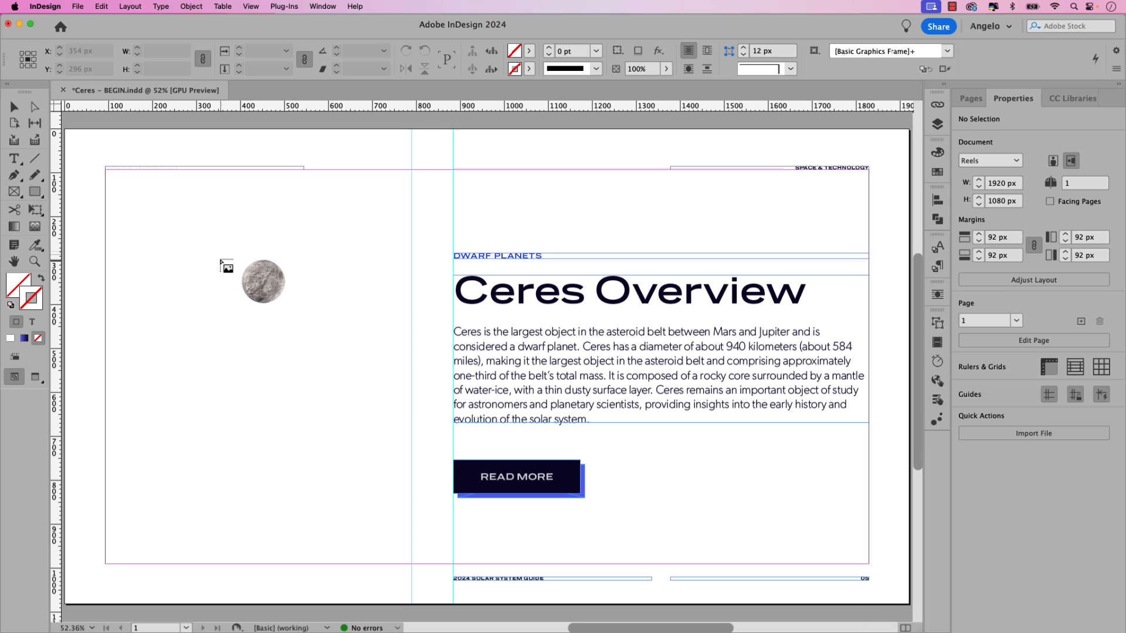
{"action": "left_click", "coordinate": [221, 230]}
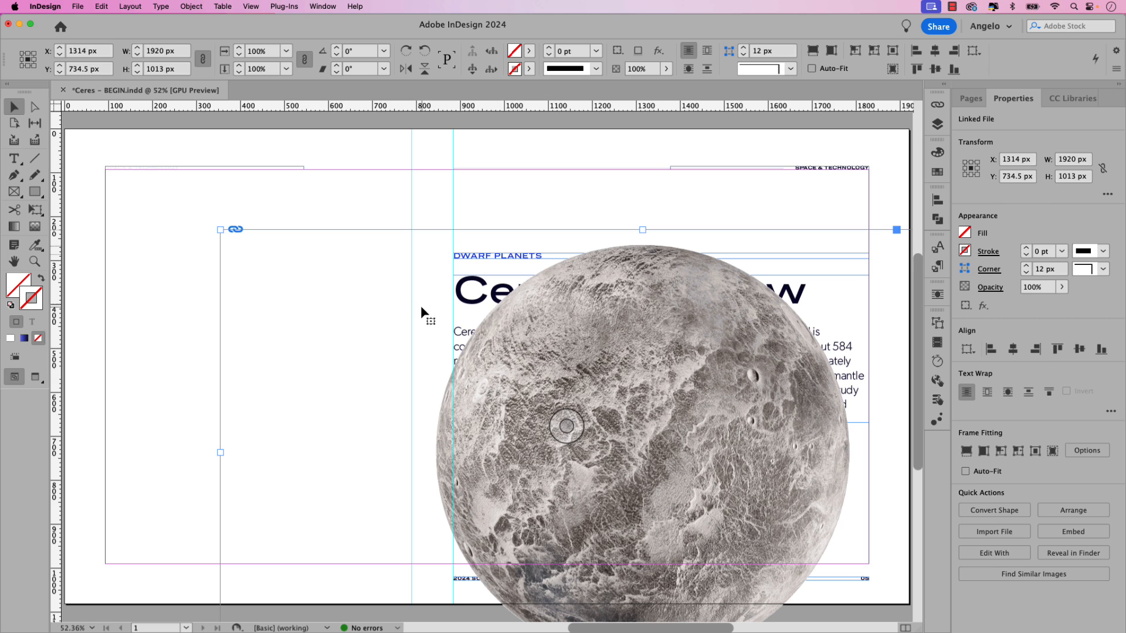
Scale the planet GIF together with its frame to about 569 px high and position it on the page's left half
{"action": "left_click_drag", "start_coordinate": [499, 369], "coordinate": [352, 310]}
{"action": "left_click_drag", "start_coordinate": [552, 308], "coordinate": [405, 299]}
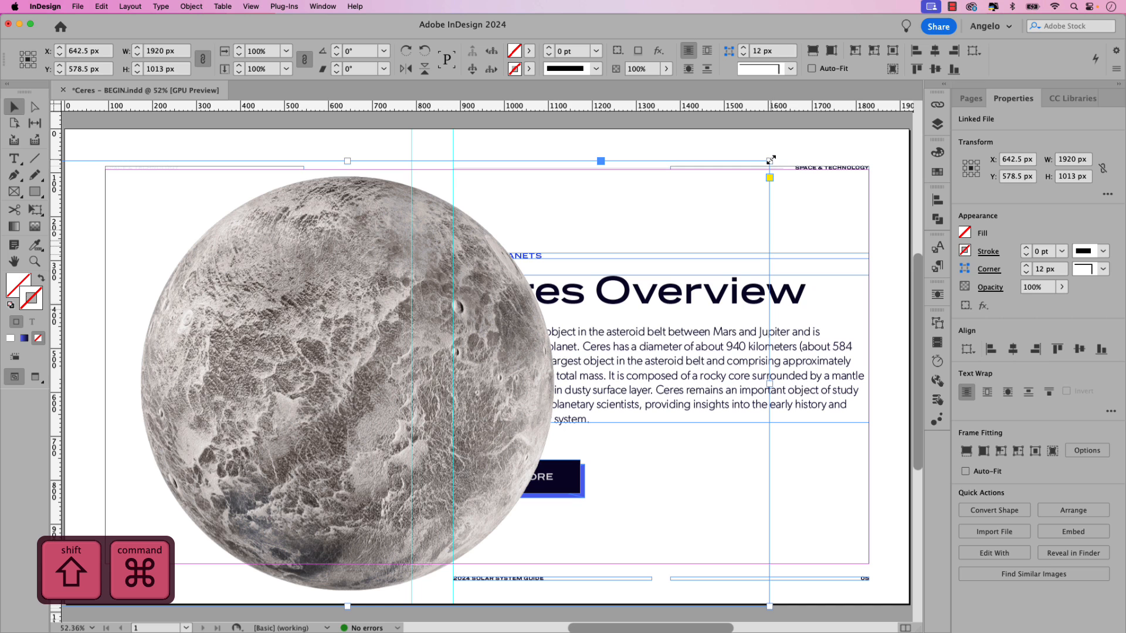
{"action": "left_click_drag", "start_coordinate": [771, 160], "coordinate": [394, 371]}
{"action": "left_click_drag", "start_coordinate": [334, 415], "coordinate": [443, 317]}
Crop both sides of the planet's frame to 618 px wide, with its right edge on the first vertical guide
{"action": "left_click_drag", "start_coordinate": [514, 378], "coordinate": [411, 377]}
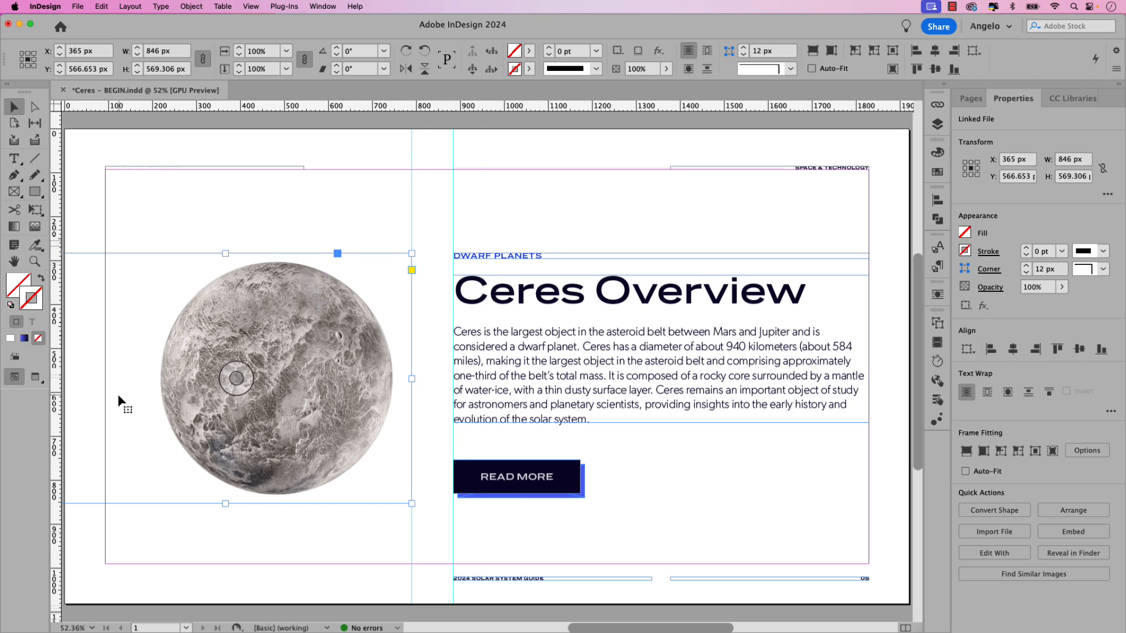
{"action": "scroll", "coordinate": [119, 402], "scroll_direction": "left", "scroll_amount": 2}
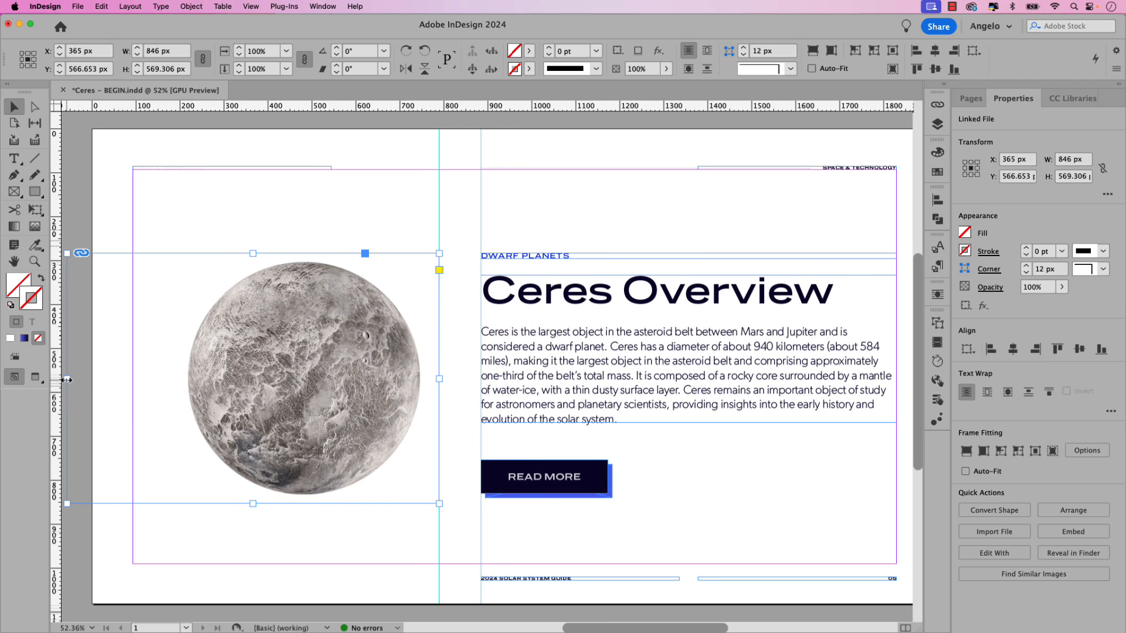
{"action": "left_click_drag", "start_coordinate": [67, 380], "coordinate": [167, 381]}
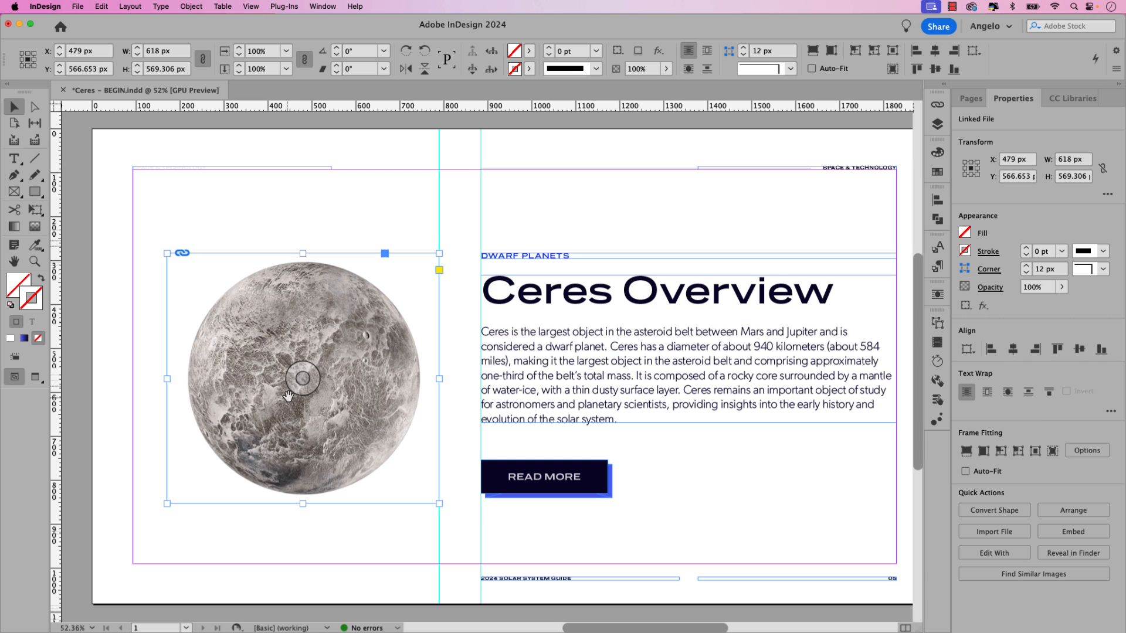
Enlarge the planet image inside its frame proportionally to a width of 1095 px
{"action": "left_click", "coordinate": [301, 379]}
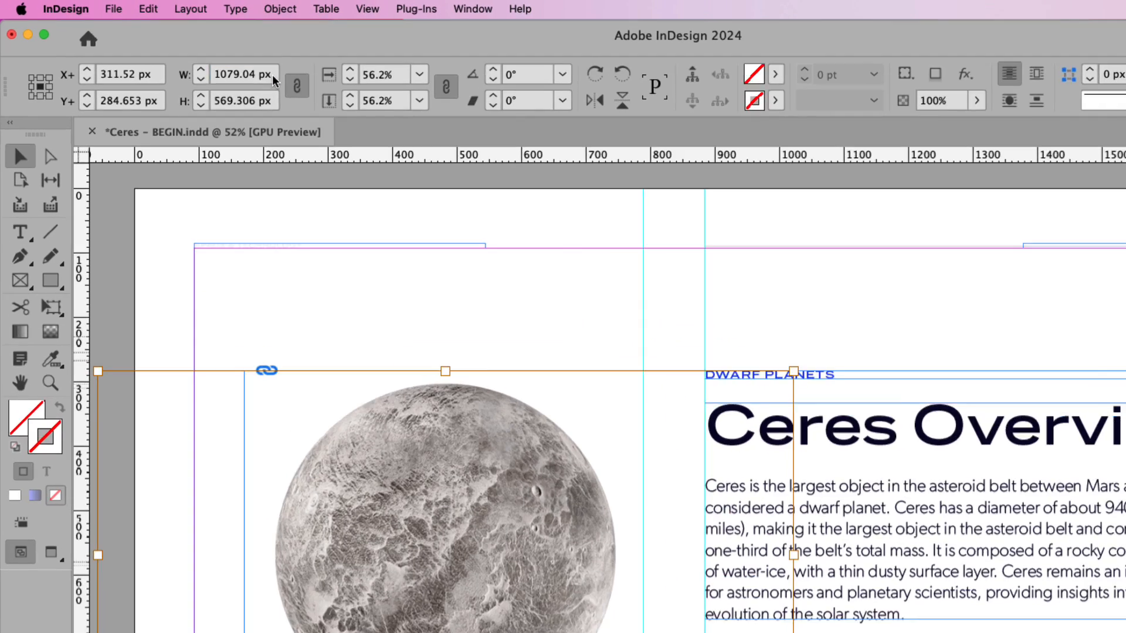
{"action": "left_click_drag", "start_coordinate": [183, 53], "coordinate": [152, 51]}
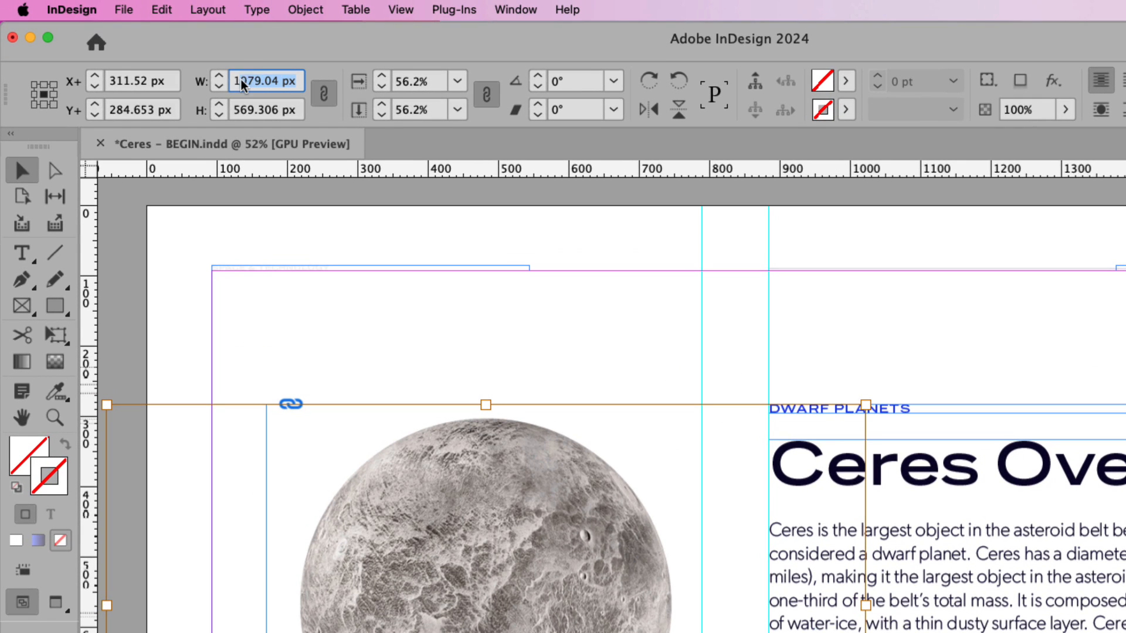
{"action": "type", "text": "1095"}
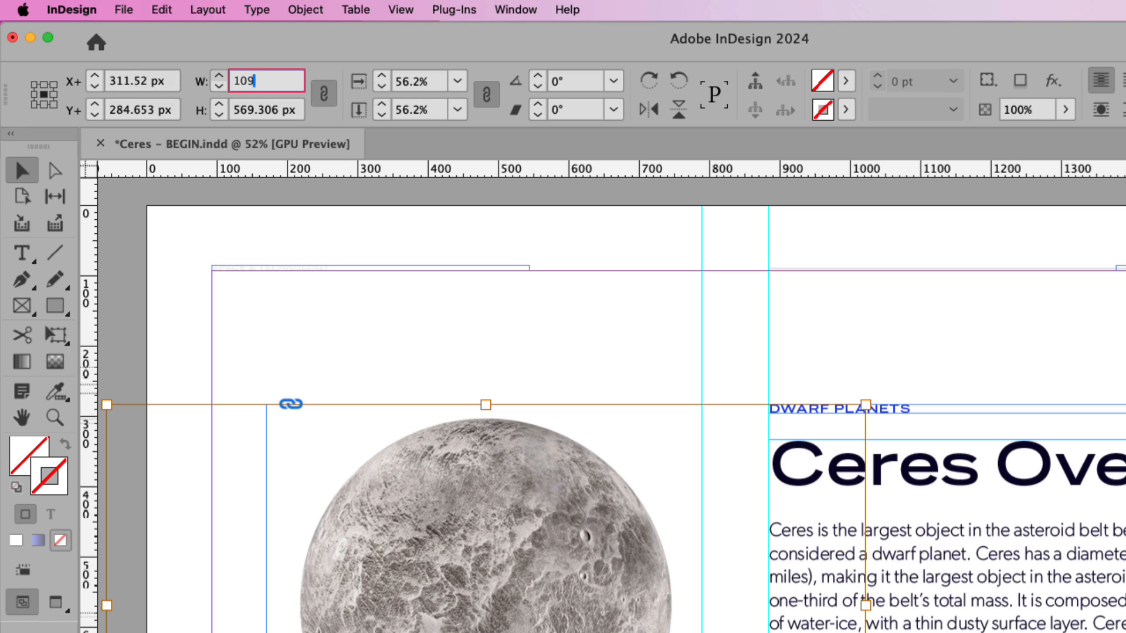
{"action": "key", "text": "Return"}
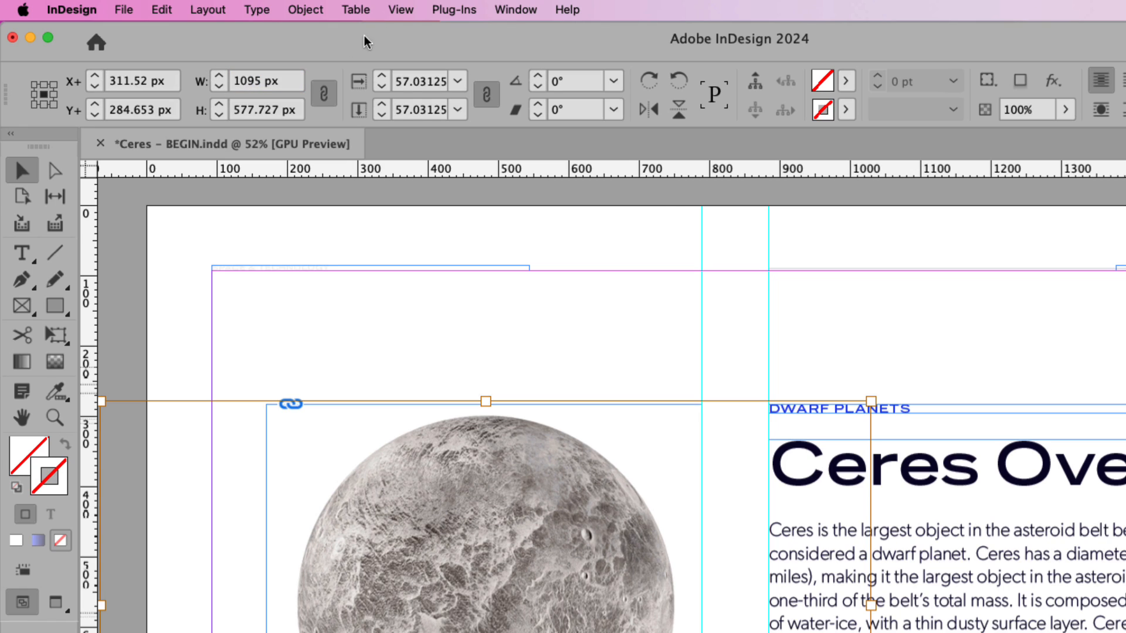
{"action": "left_click", "coordinate": [322, 96]}
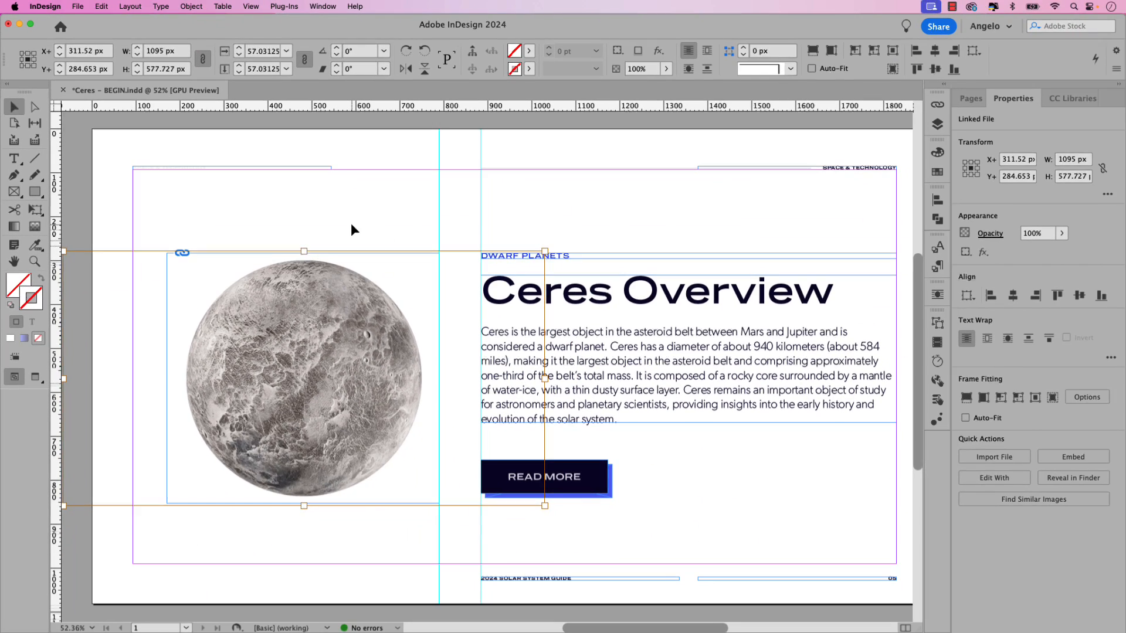
Move the planet's frame left to X 421 px, keeping its vertical position
{"action": "left_click", "coordinate": [561, 362]}
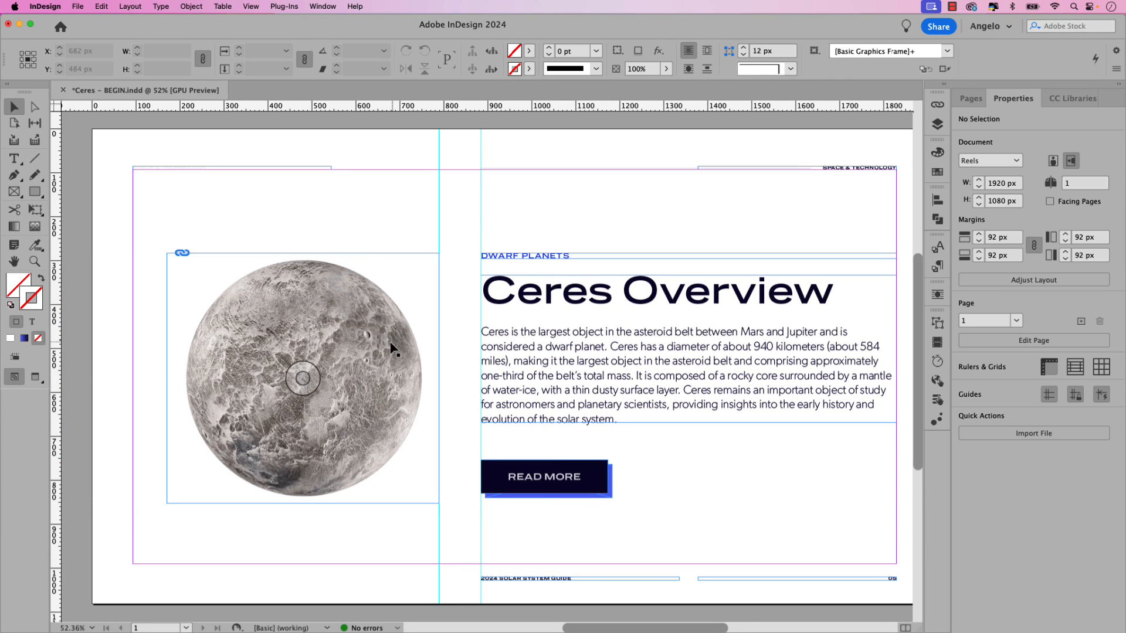
{"action": "left_click_drag", "start_coordinate": [391, 346], "coordinate": [369, 344]}
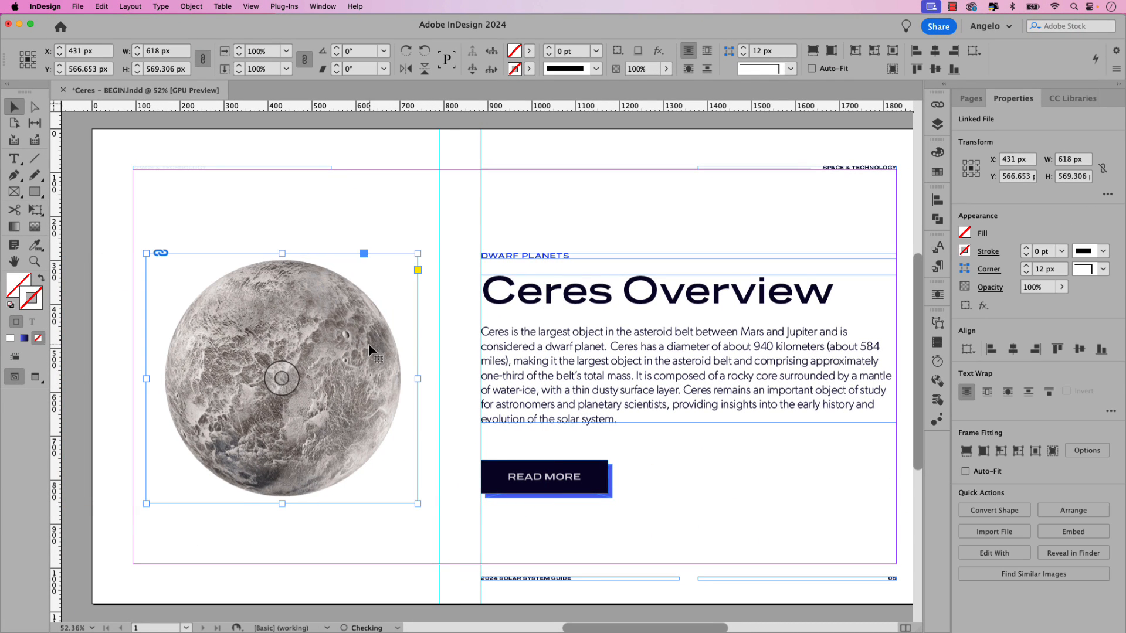
{"action": "key", "text": "shift+Left"}
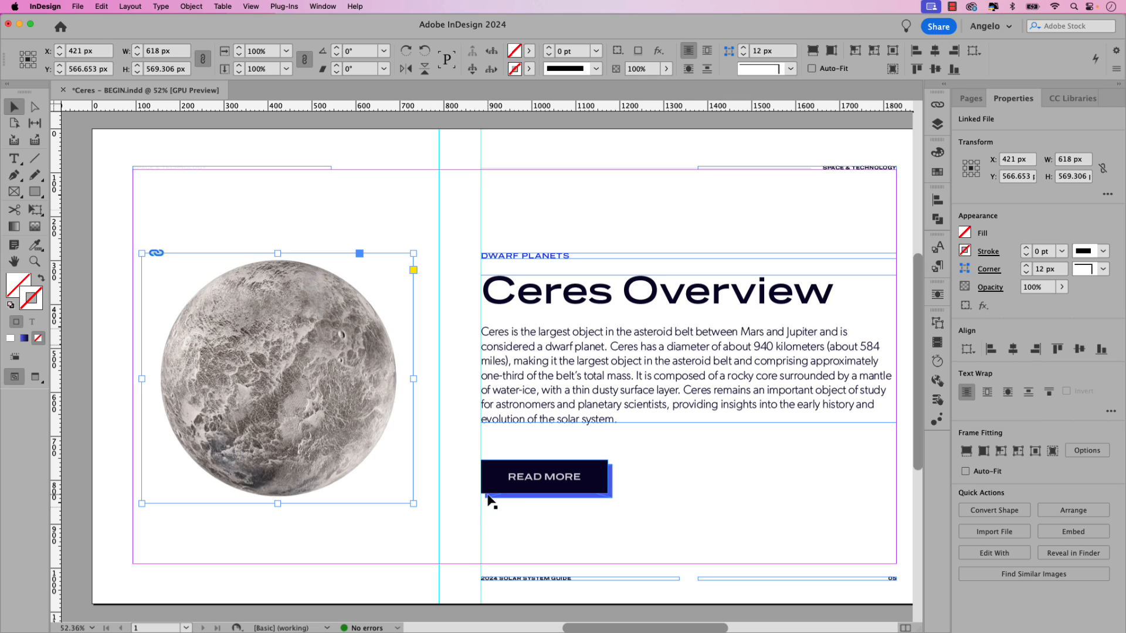
Play the page in the EPUB Interactivity Preview to check the planet animation, and close the preview
{"action": "left_click", "coordinate": [938, 422]}
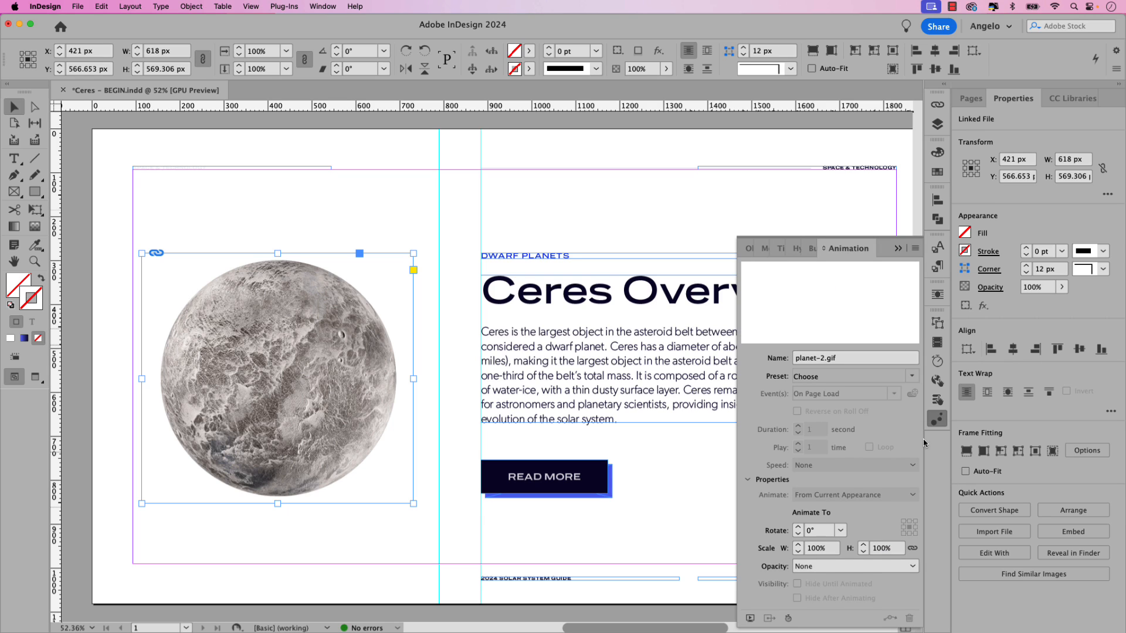
{"action": "left_click", "coordinate": [751, 619]}
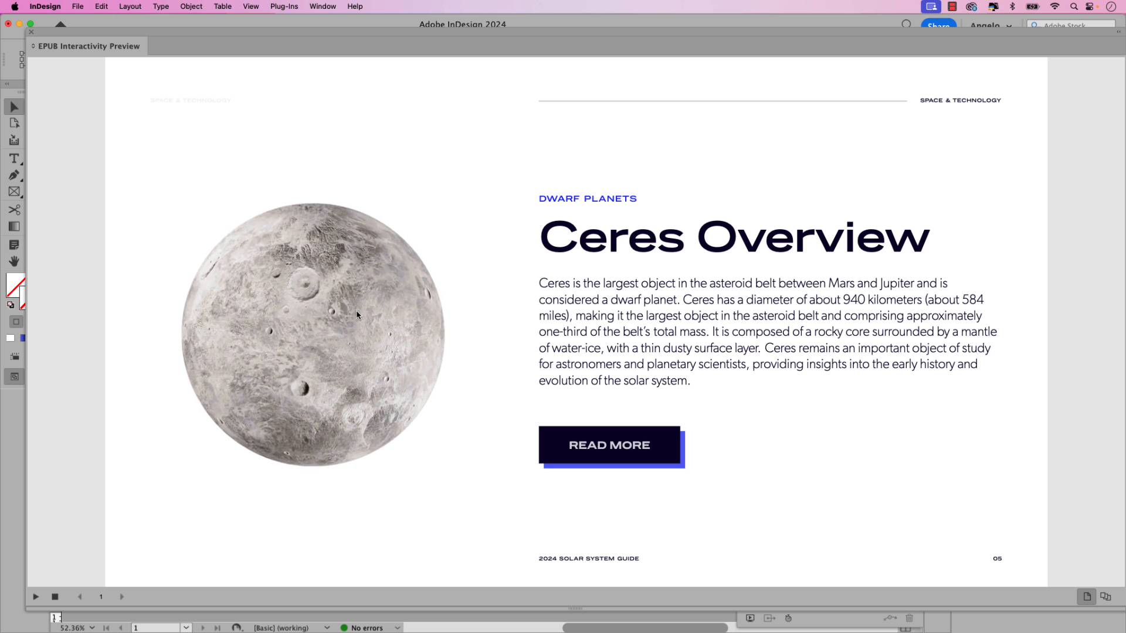
{"action": "left_click", "coordinate": [31, 32]}
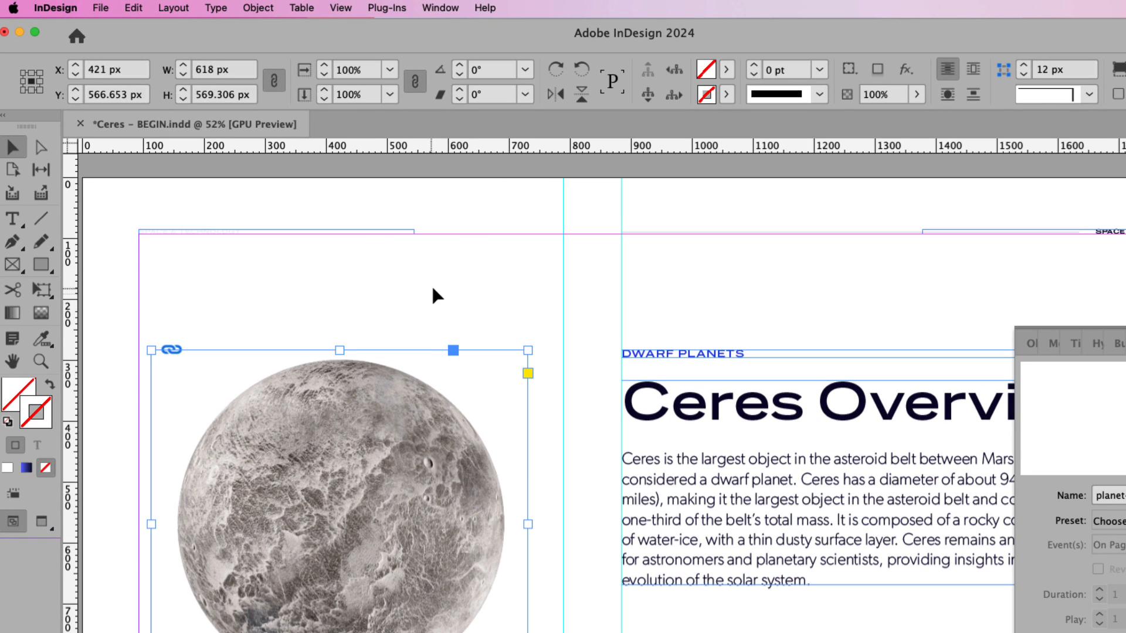
Place space sky.jpeg from the Links folder in a 788 by 1080 px frame covering the page from its left edge to the first guide
{"action": "left_click", "coordinate": [441, 293]}
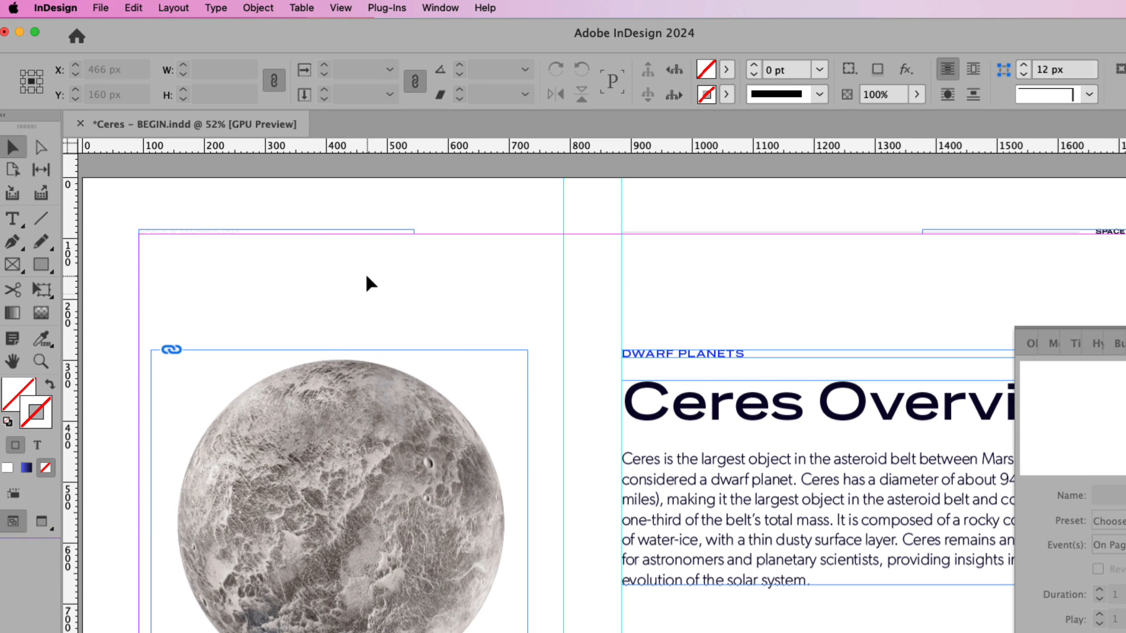
{"action": "left_click", "coordinate": [101, 7]}
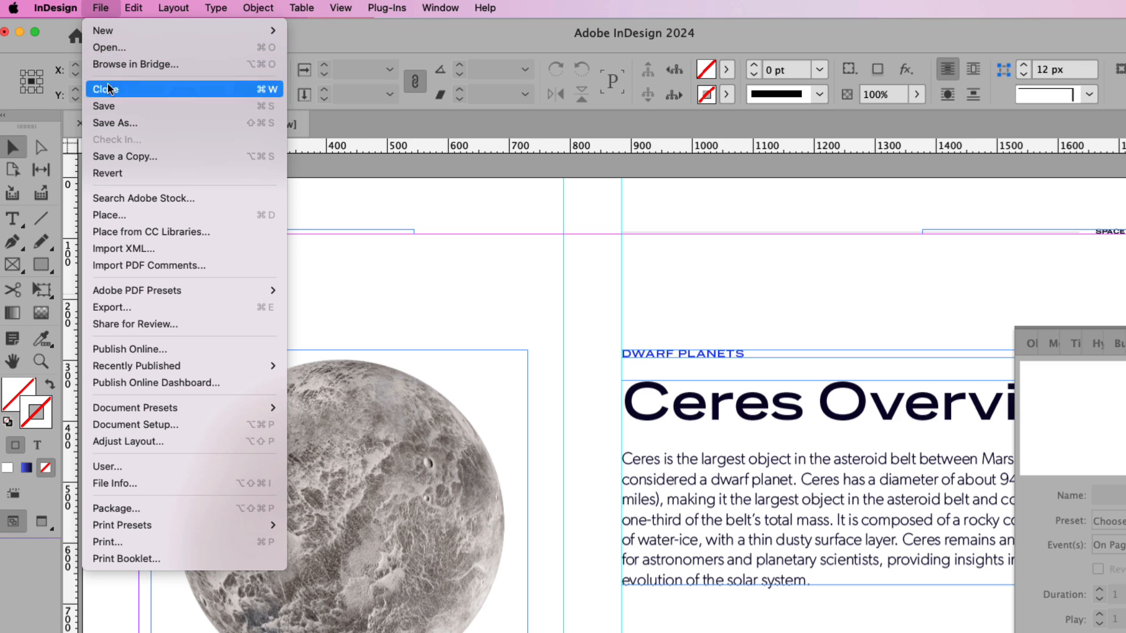
{"action": "left_click", "coordinate": [131, 209]}
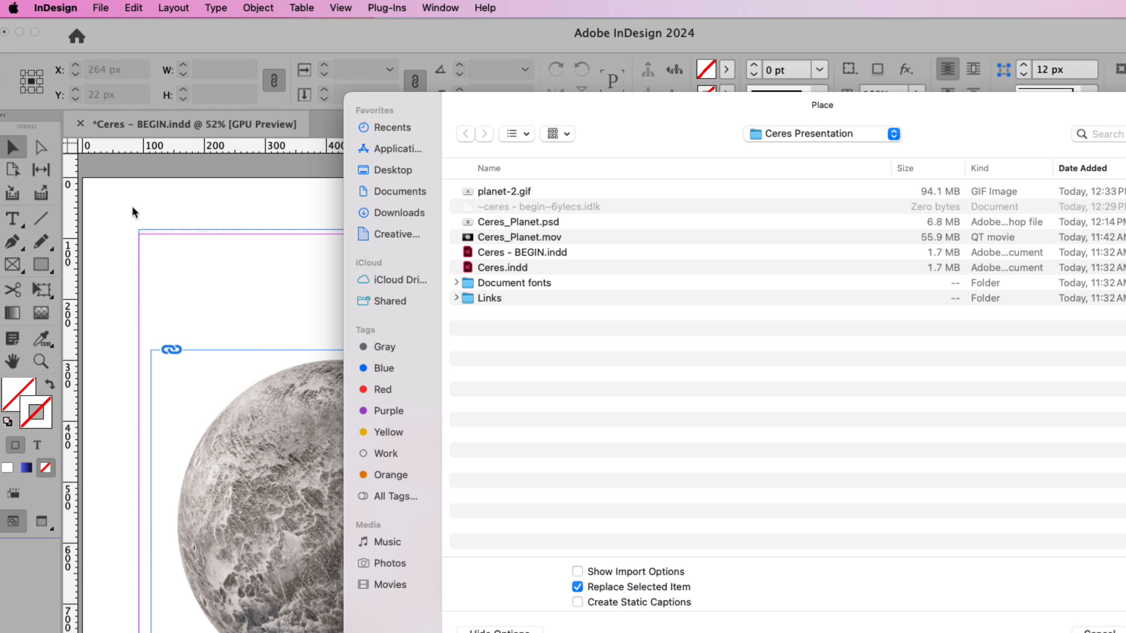
{"action": "double_click", "coordinate": [502, 297]}
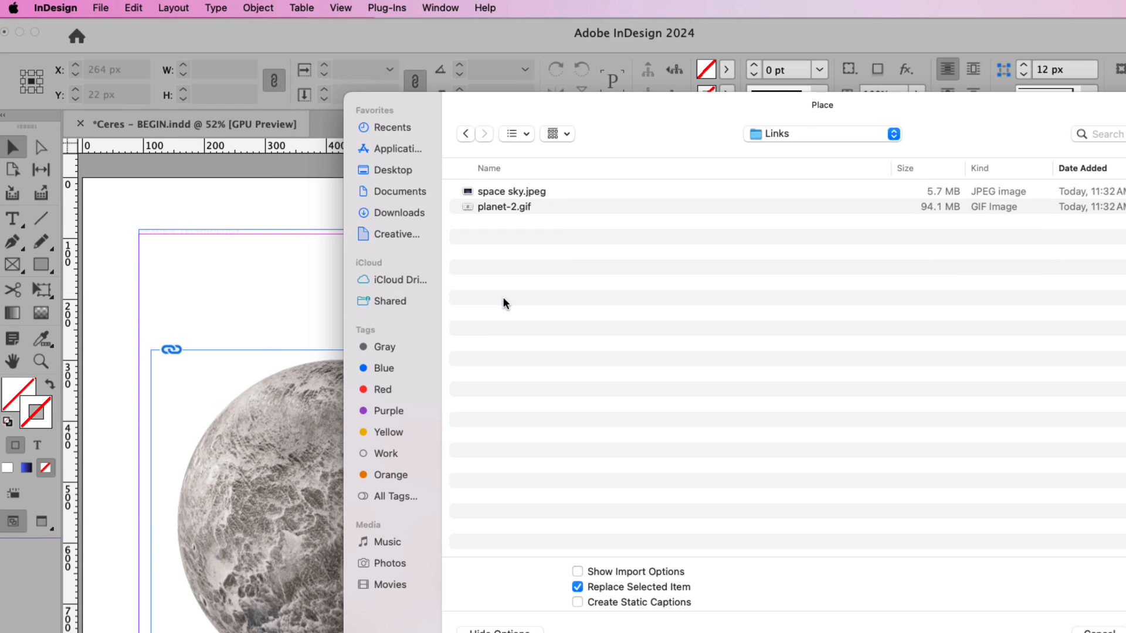
{"action": "left_click", "coordinate": [510, 194]}
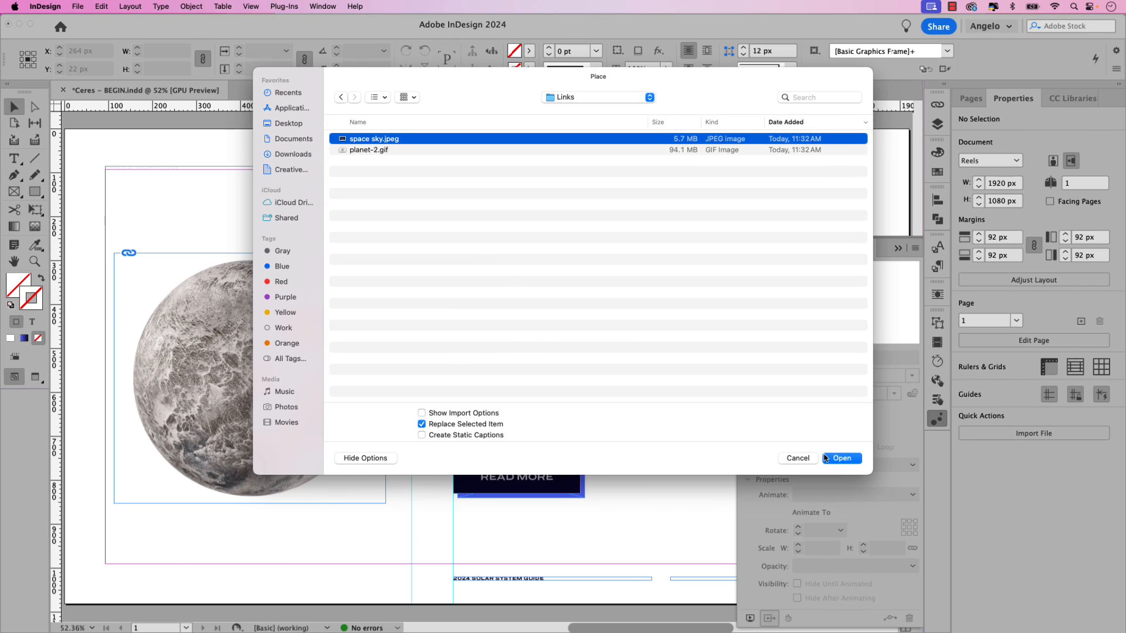
{"action": "left_click", "coordinate": [843, 456]}
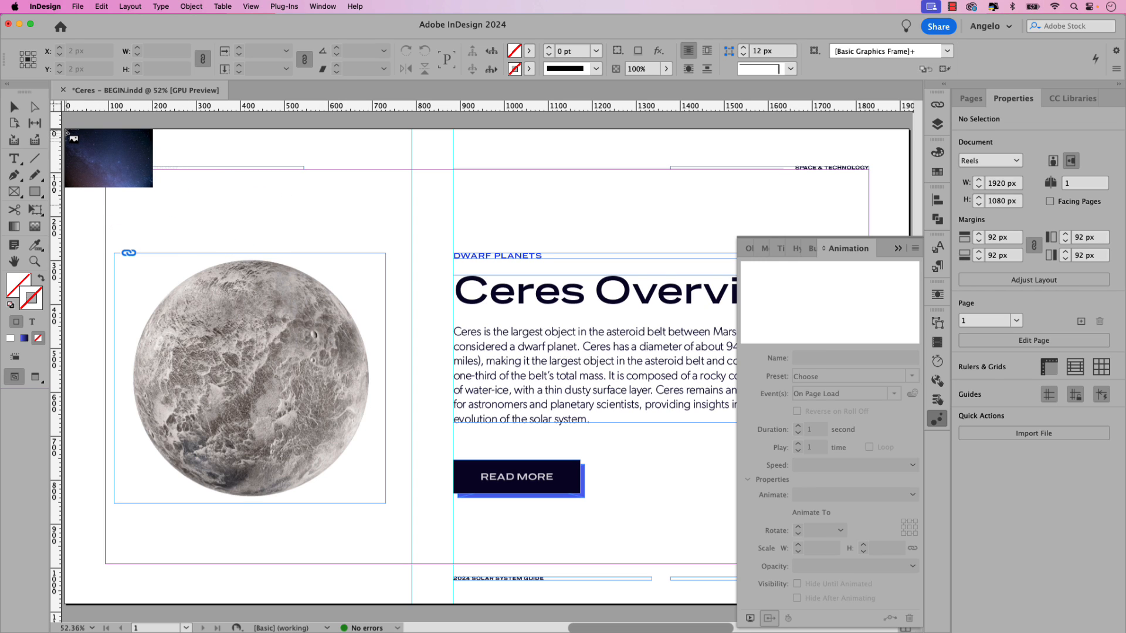
{"action": "left_click_drag", "start_coordinate": [68, 130], "coordinate": [414, 604]}
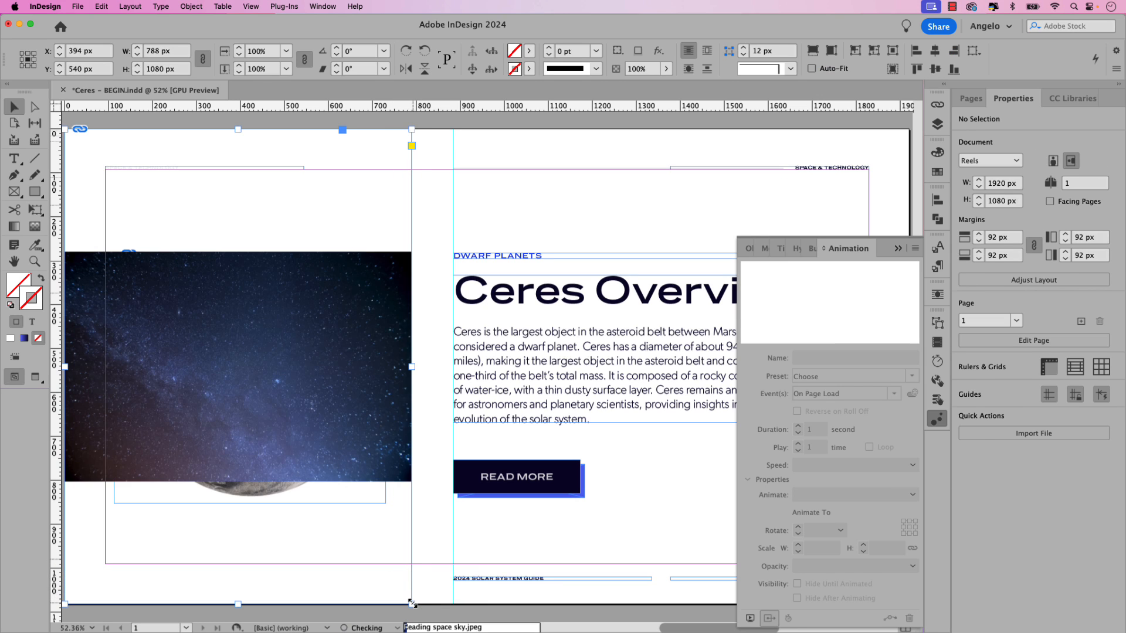
Rotate the sky image 90° clockwise inside its frame and fill the frame proportionally
{"action": "left_click", "coordinate": [238, 368]}
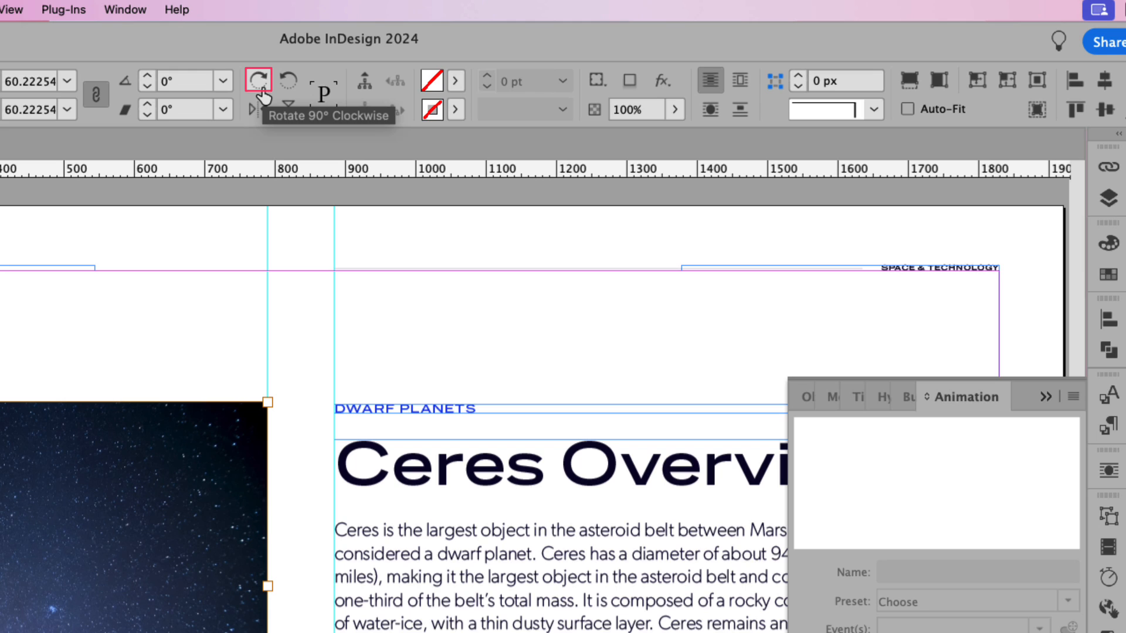
{"action": "left_click", "coordinate": [260, 82]}
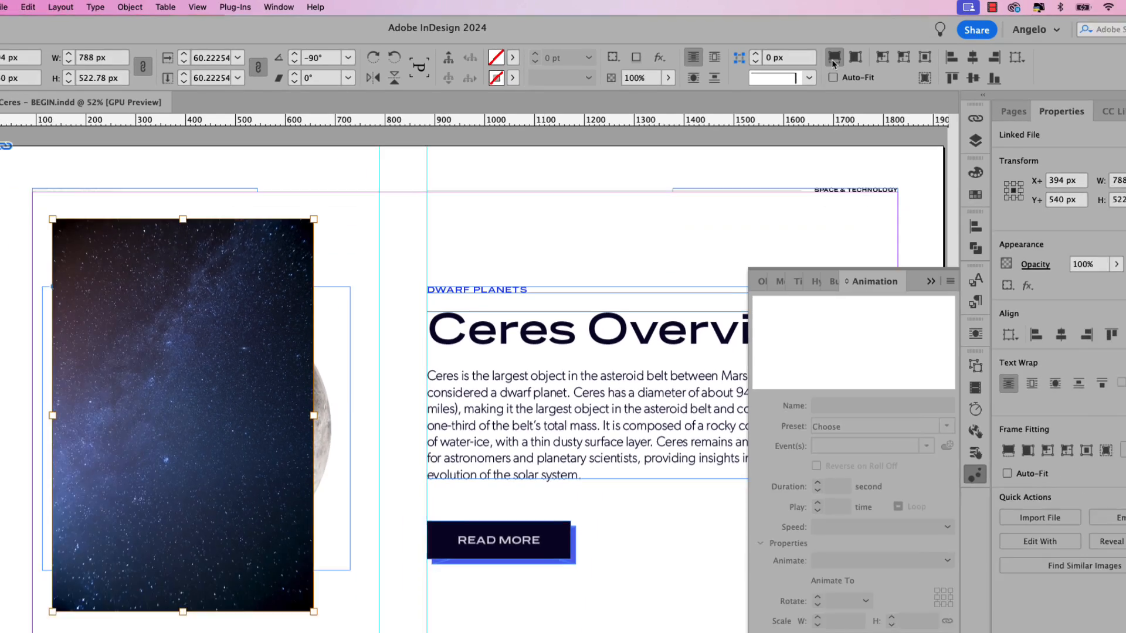
{"action": "left_click", "coordinate": [909, 82]}
{"action": "key", "text": "Escape"}
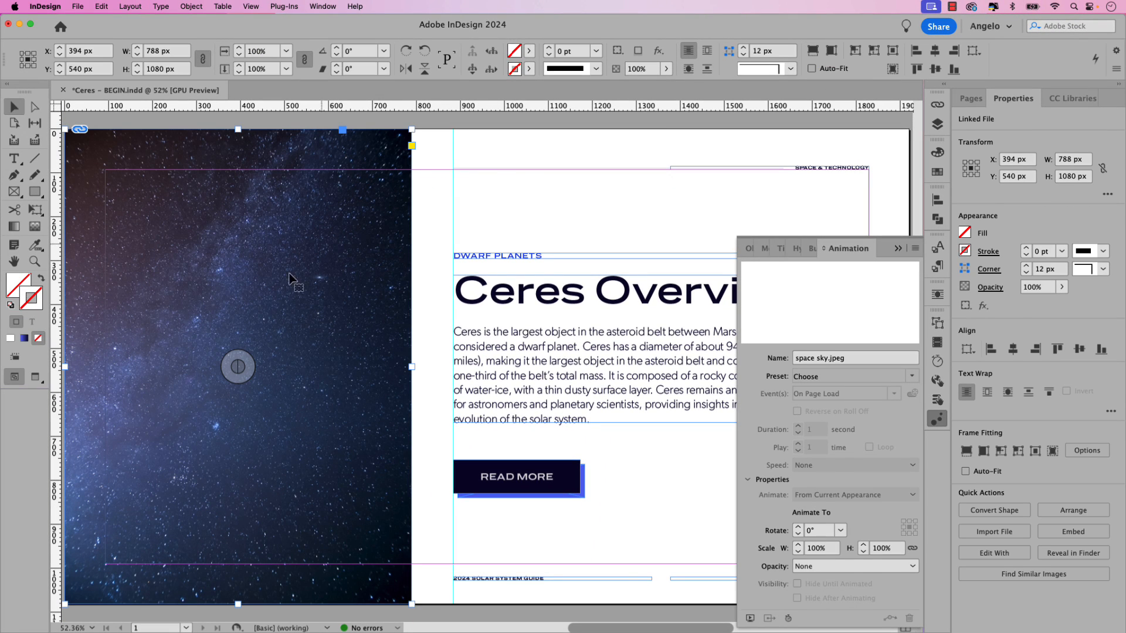
Send the sky image to the back, behind the planet and header text, and select the planet GIF
{"action": "right_click", "coordinate": [363, 212]}
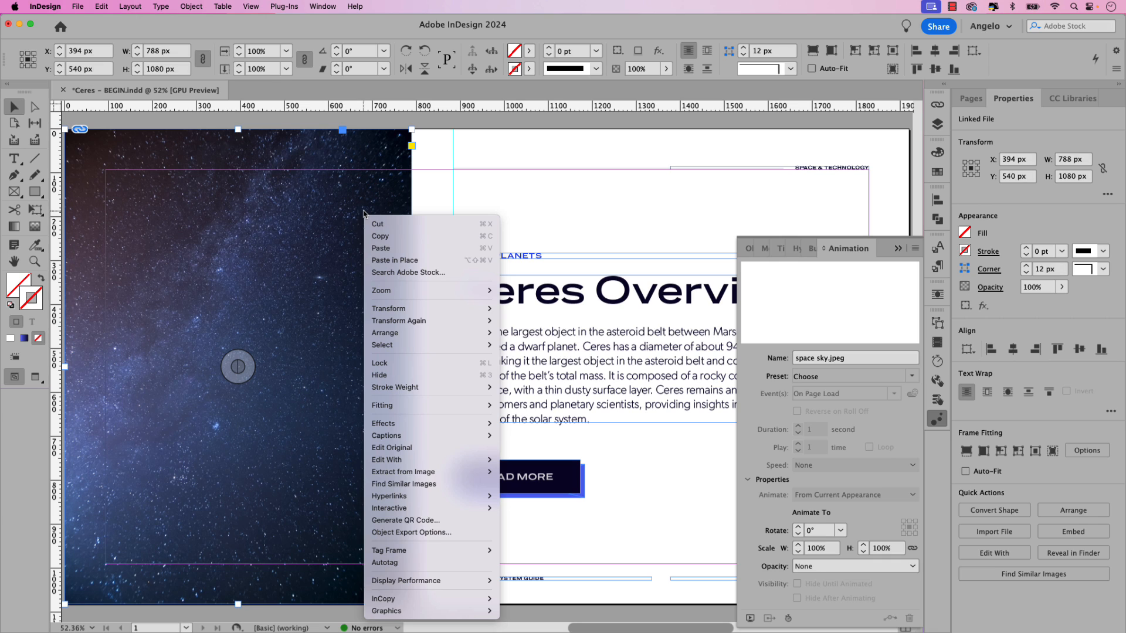
{"action": "mouse_move", "coordinate": [396, 335]}
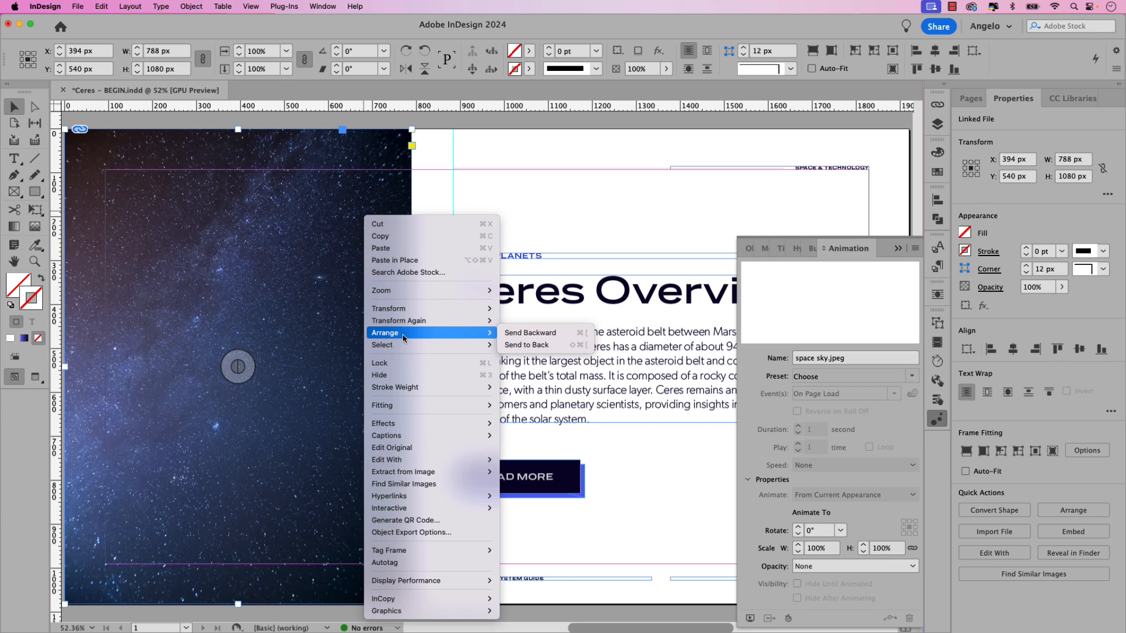
{"action": "left_click", "coordinate": [530, 346]}
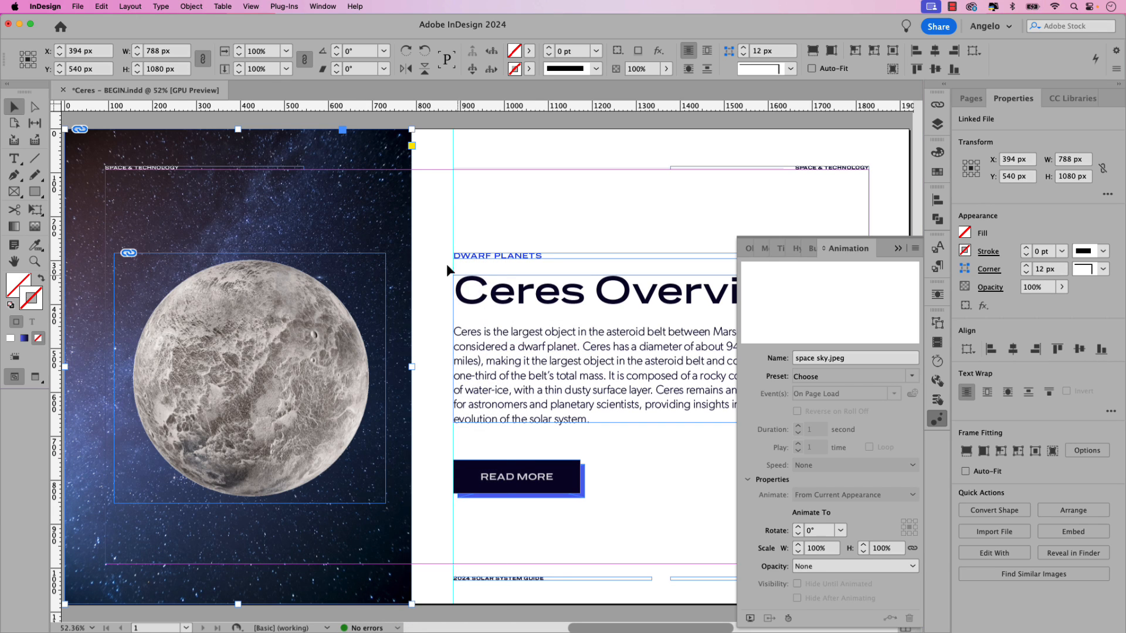
{"action": "key", "text": "alt+shift+super+bracketleft"}
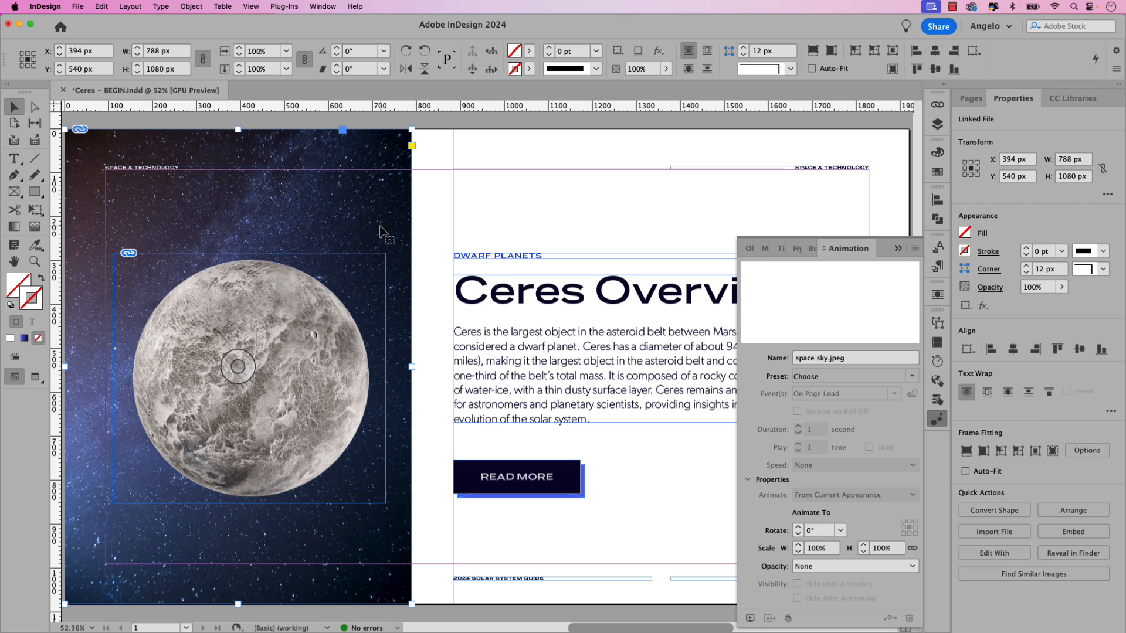
{"action": "left_click", "coordinate": [342, 364]}
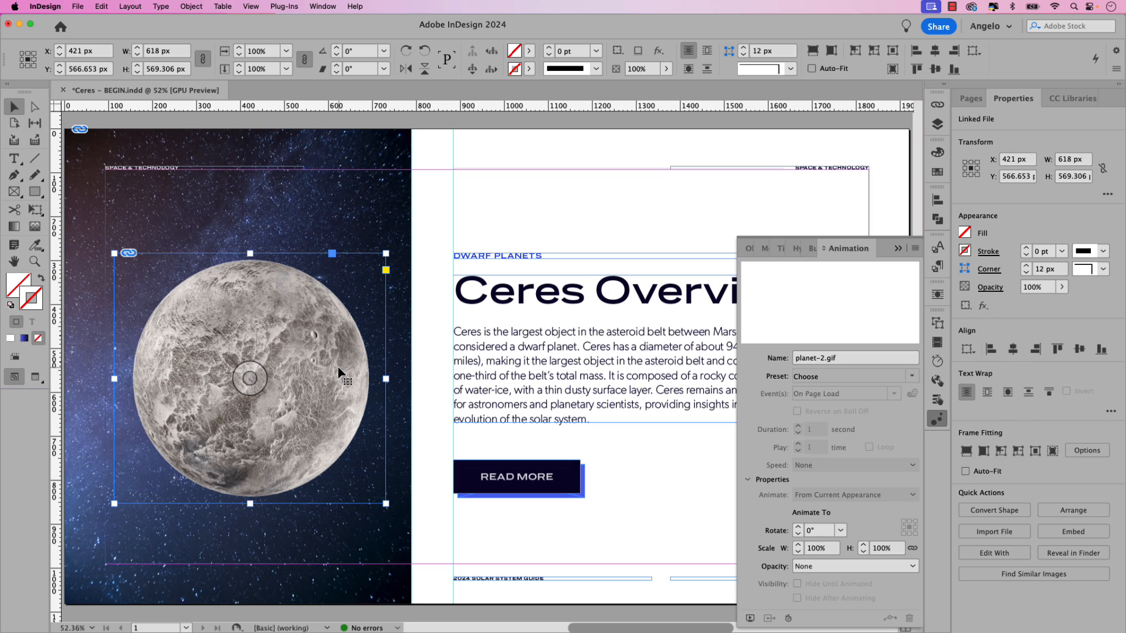
Centre the planet horizontally over the sky image at X 394 px, and apply the Grow animation preset to the sky image
{"action": "left_click_drag", "start_coordinate": [338, 368], "coordinate": [323, 367]}
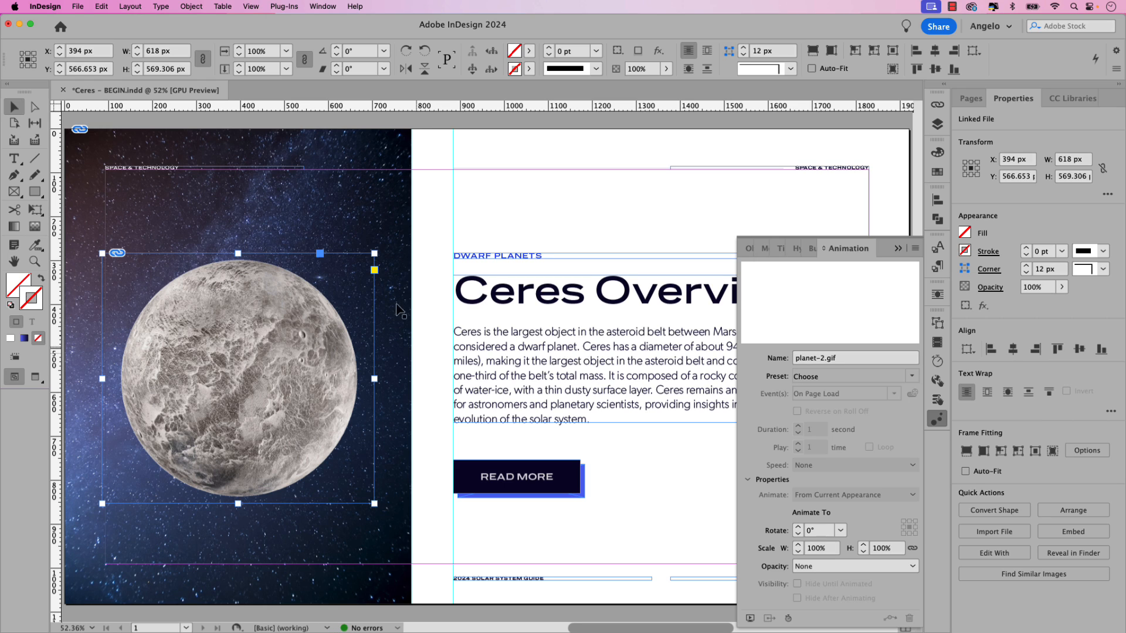
{"action": "left_click", "coordinate": [351, 231]}
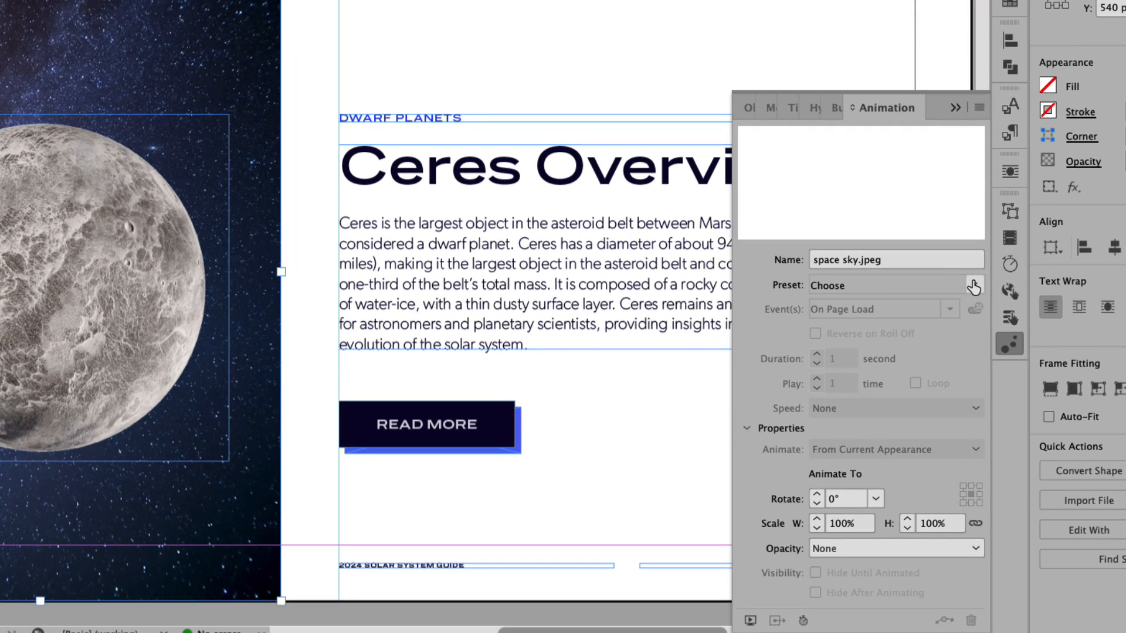
{"action": "left_click", "coordinate": [953, 317]}
{"action": "left_click", "coordinate": [1004, 298]}
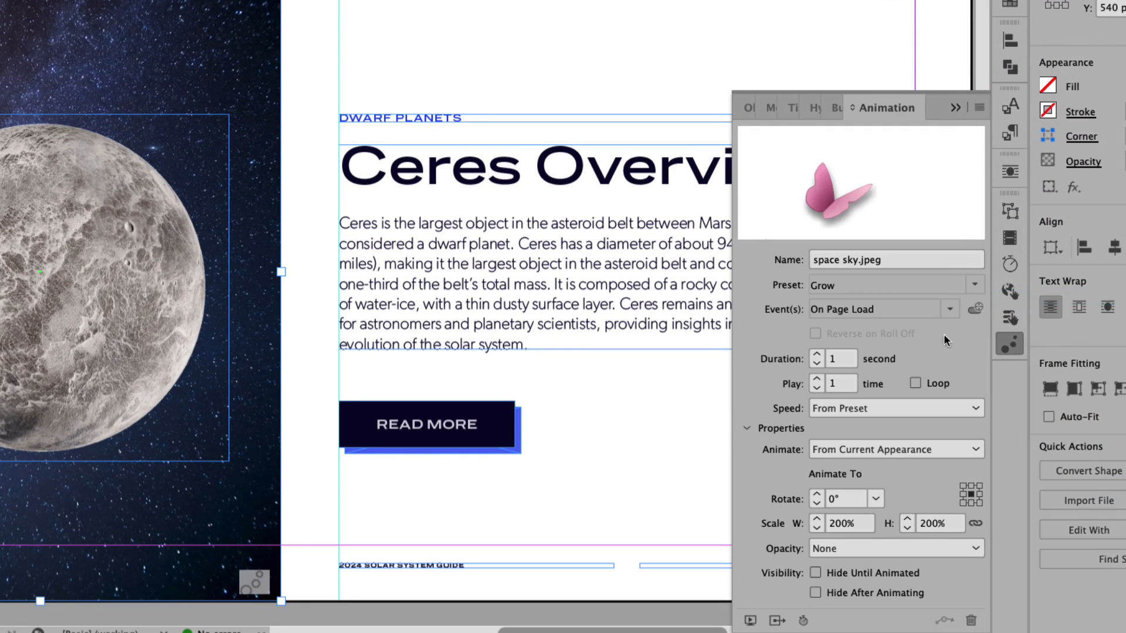
Set the sky animation's duration to 15 seconds, make it loop, and set its width and height scale to 110%
{"action": "double_click", "coordinate": [826, 357]}
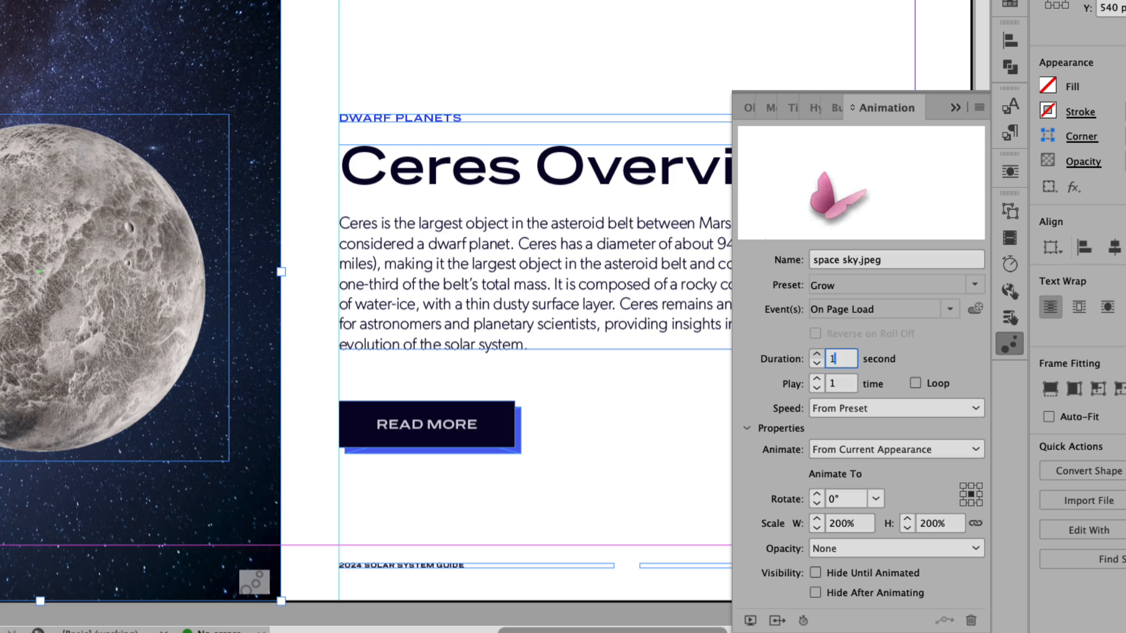
{"action": "type", "text": "15"}
{"action": "key", "text": "Tab"}
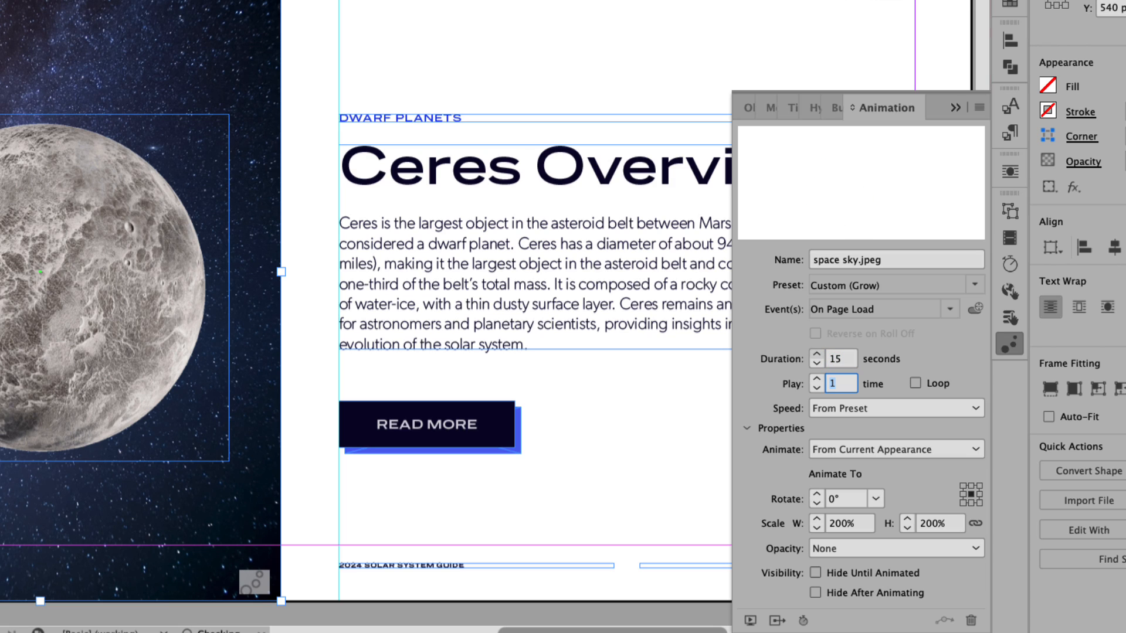
{"action": "left_click", "coordinate": [916, 383]}
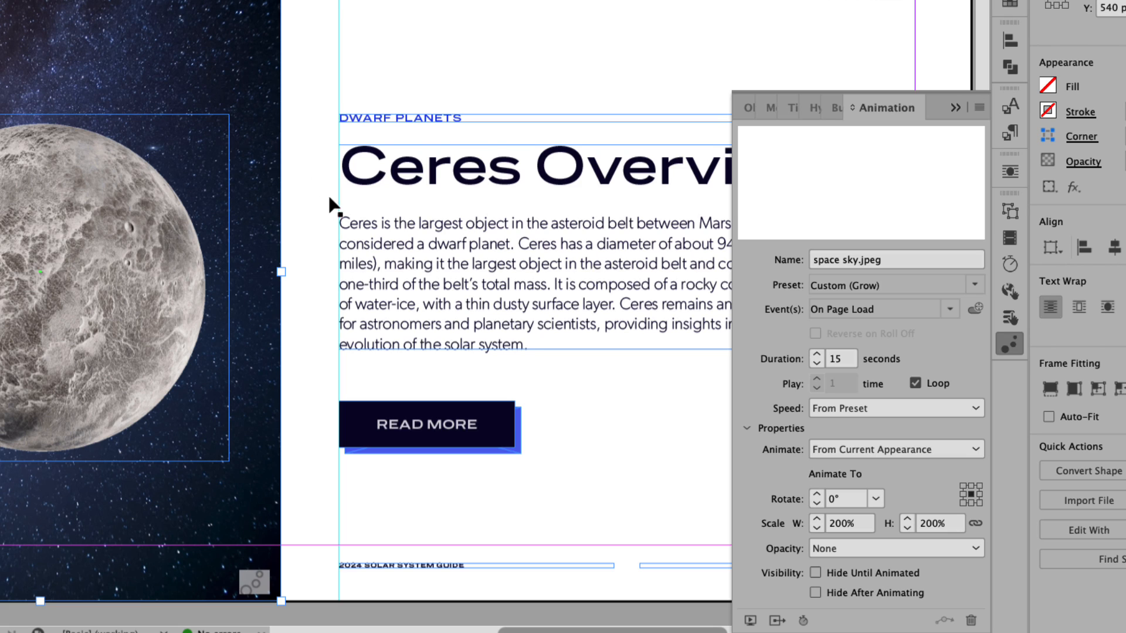
{"action": "left_click_drag", "start_coordinate": [857, 524], "coordinate": [824, 527]}
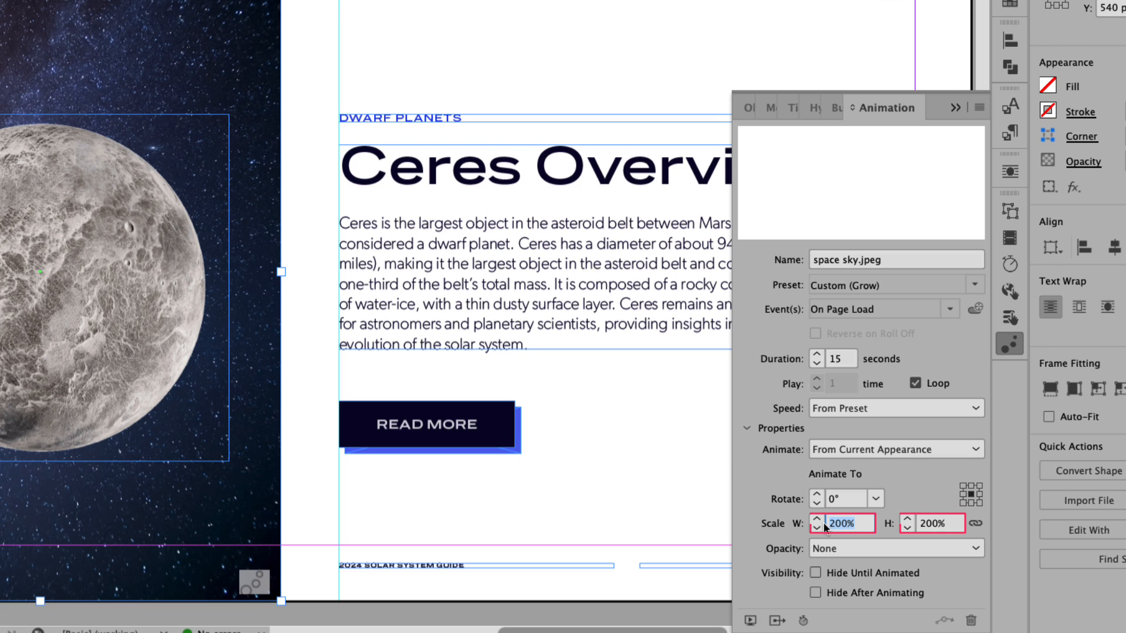
{"action": "type", "text": "110"}
{"action": "key", "text": "Tab"}
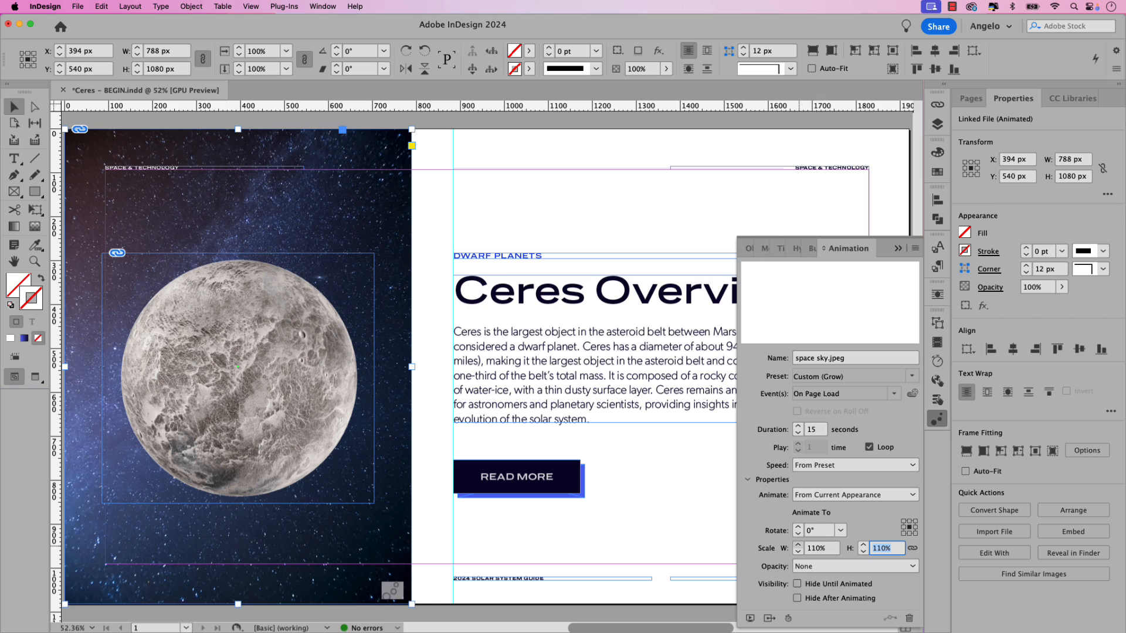
{"action": "key", "text": "Return"}
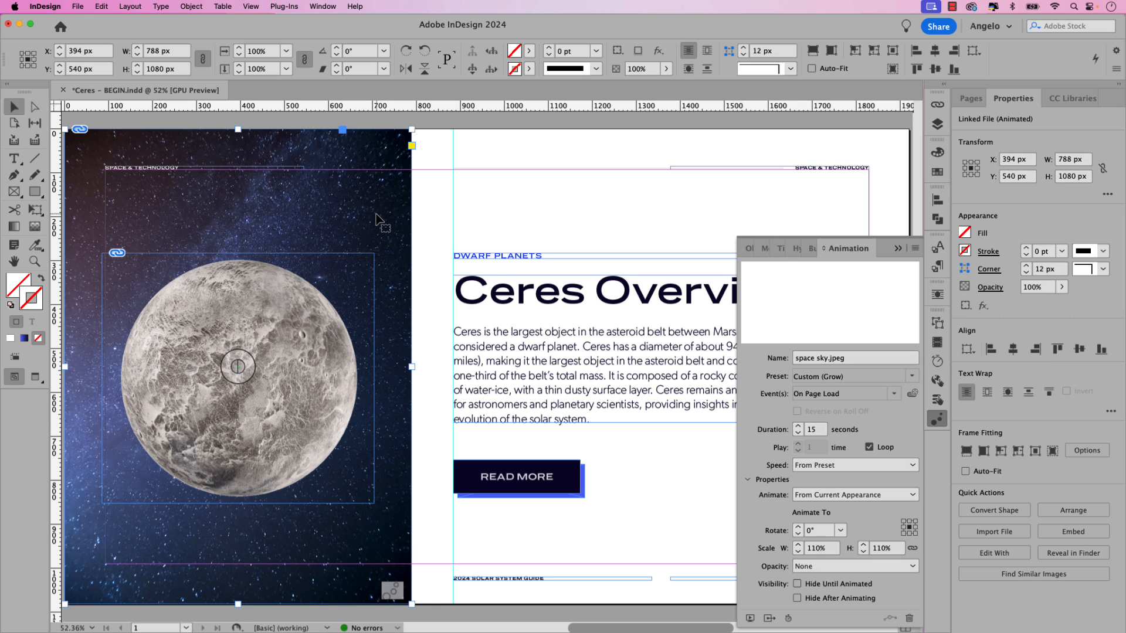
Cut the animated sky image, draw a 788 by 1080 px frame from the page's left edge to the first guide, and paste the image into it
{"action": "key", "text": "super+x"}
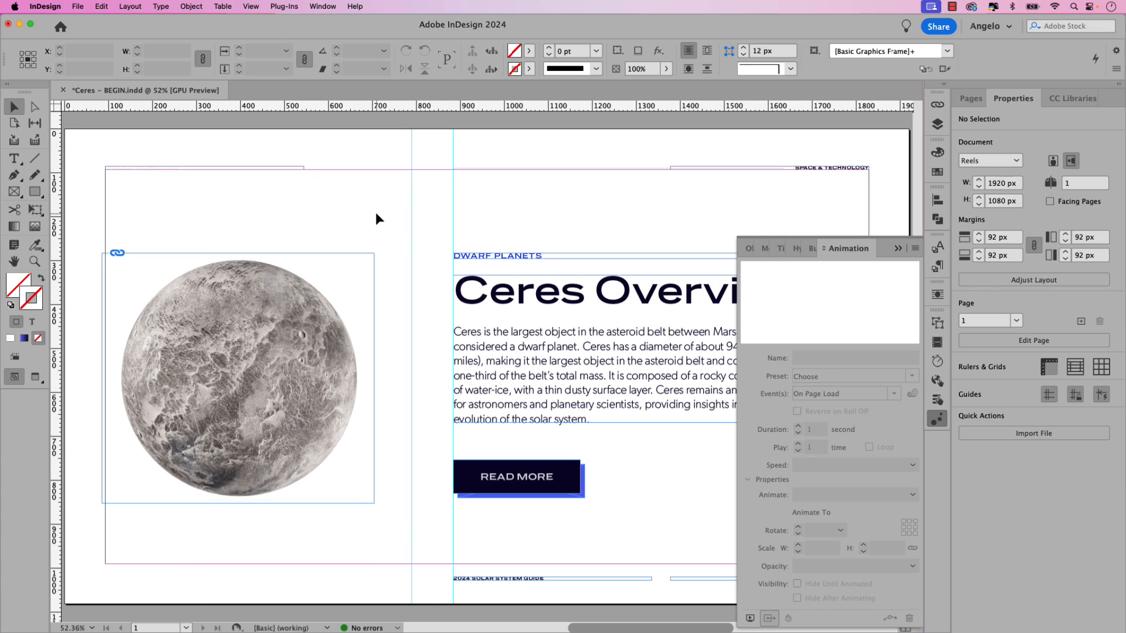
{"action": "left_click", "coordinate": [14, 194]}
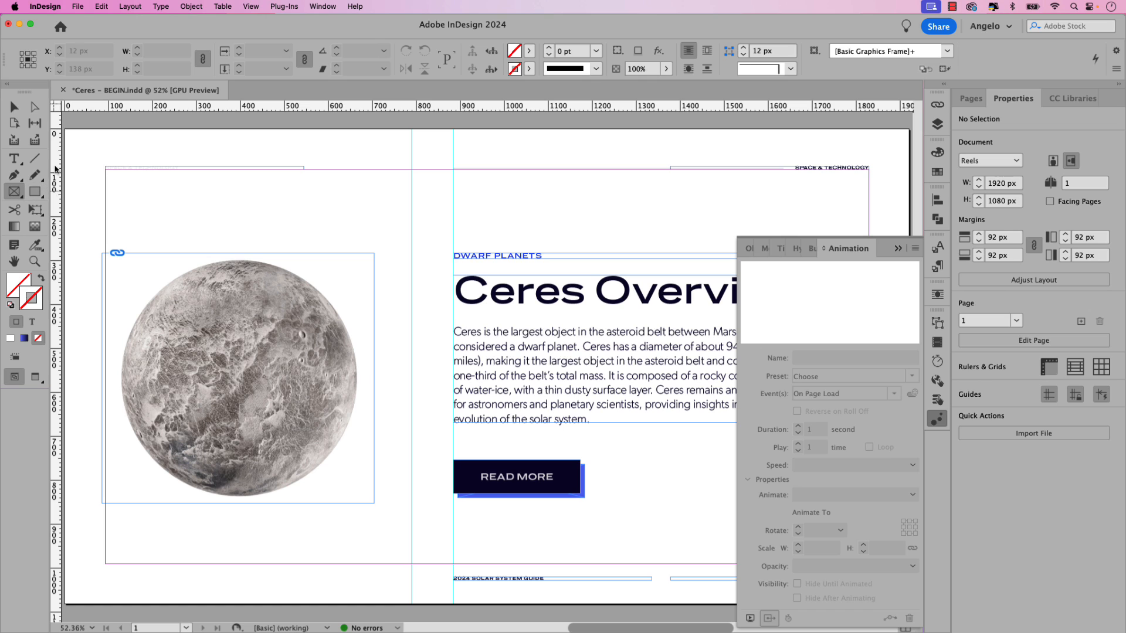
{"action": "mouse_move", "coordinate": [65, 131]}
{"action": "left_mouse_down"}
{"action": "mouse_move", "coordinate": [170, 372]}
{"action": "mouse_move", "coordinate": [376, 593]}
{"action": "mouse_move", "coordinate": [412, 605]}
{"action": "left_mouse_up"}
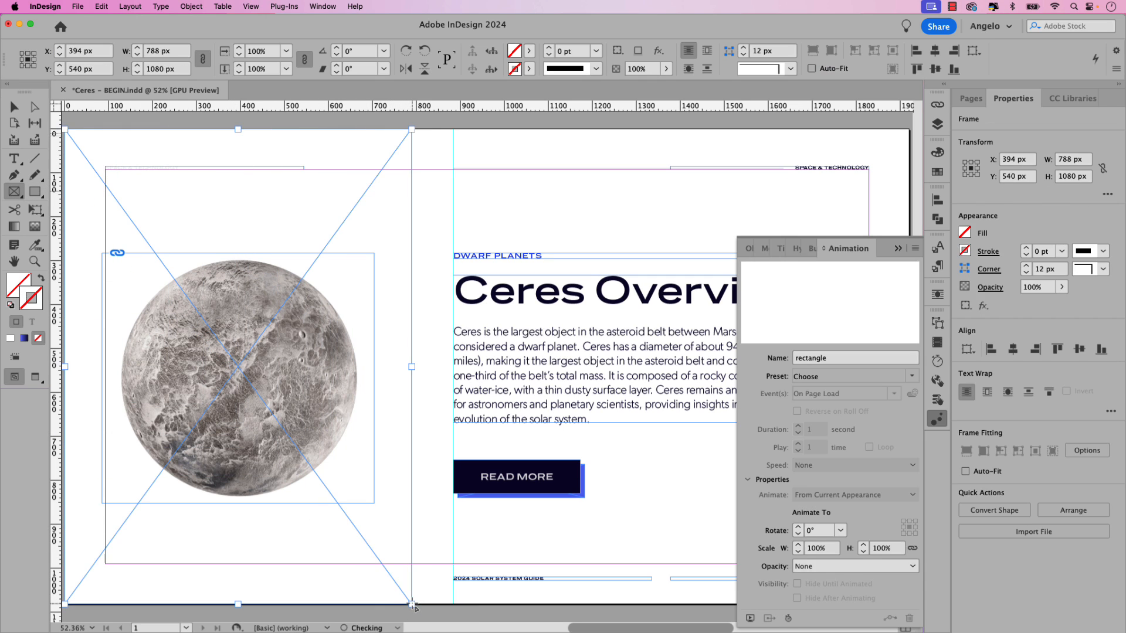
{"action": "right_click", "coordinate": [308, 208]}
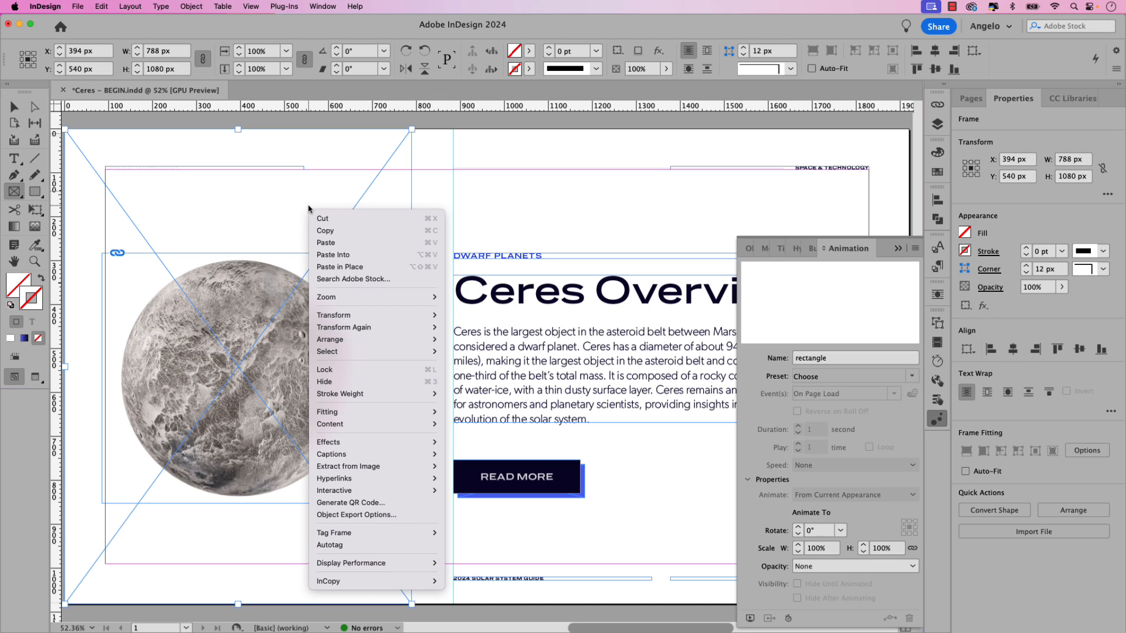
{"action": "left_click", "coordinate": [363, 258]}
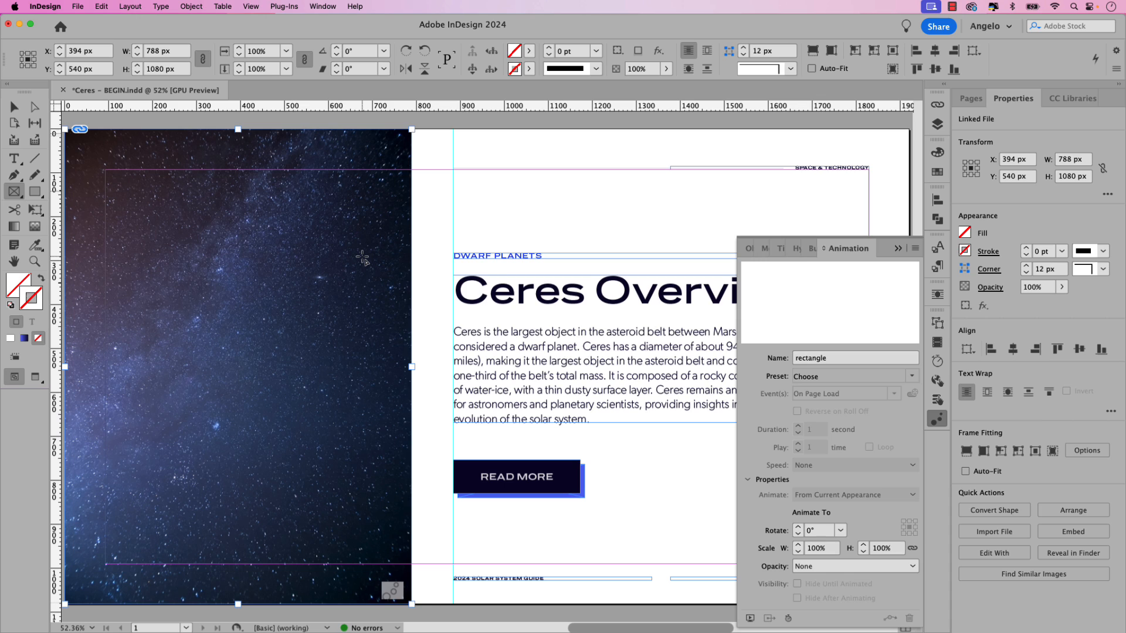
Send the frame containing the animated sky to the back, behind the planet and header text
{"action": "left_click", "coordinate": [15, 109]}
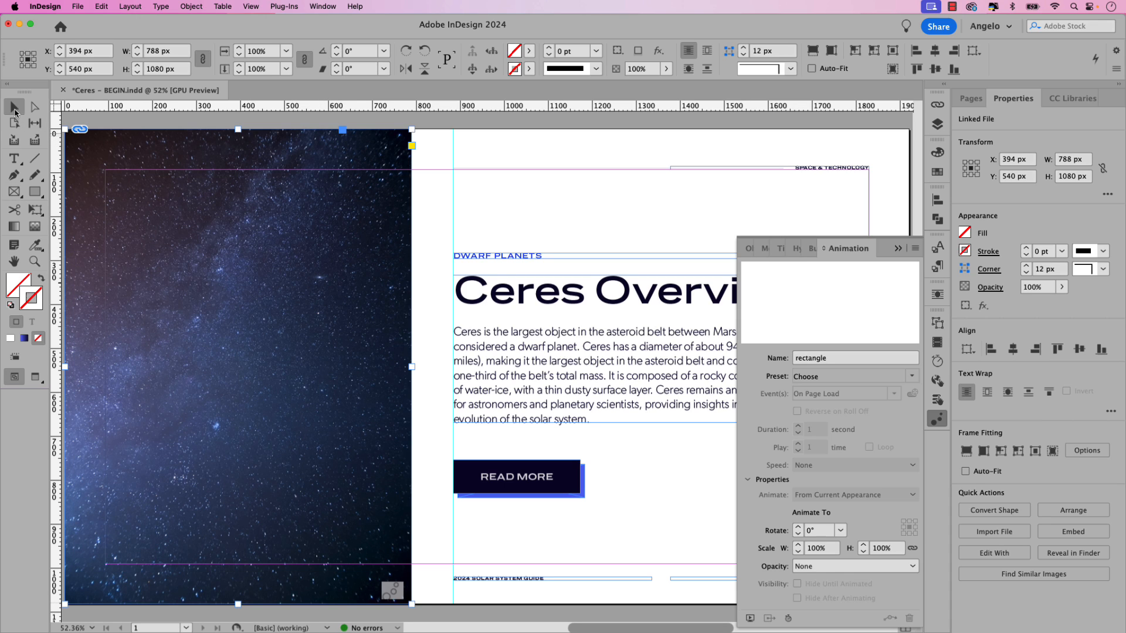
{"action": "right_click", "coordinate": [264, 211]}
{"action": "mouse_move", "coordinate": [394, 341]}
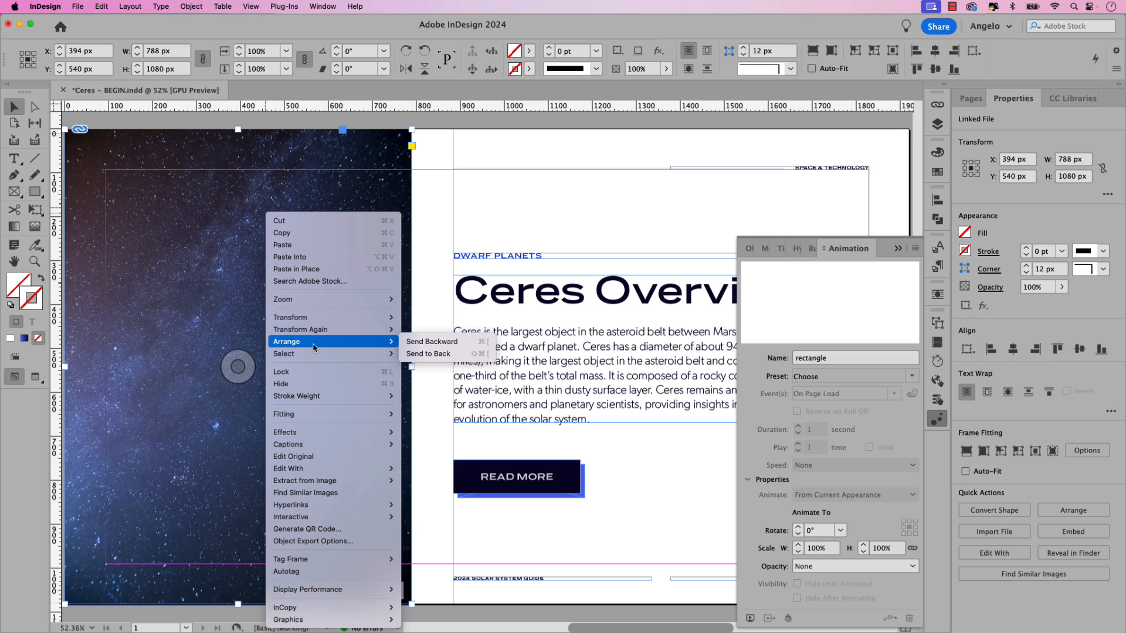
{"action": "left_click", "coordinate": [431, 354]}
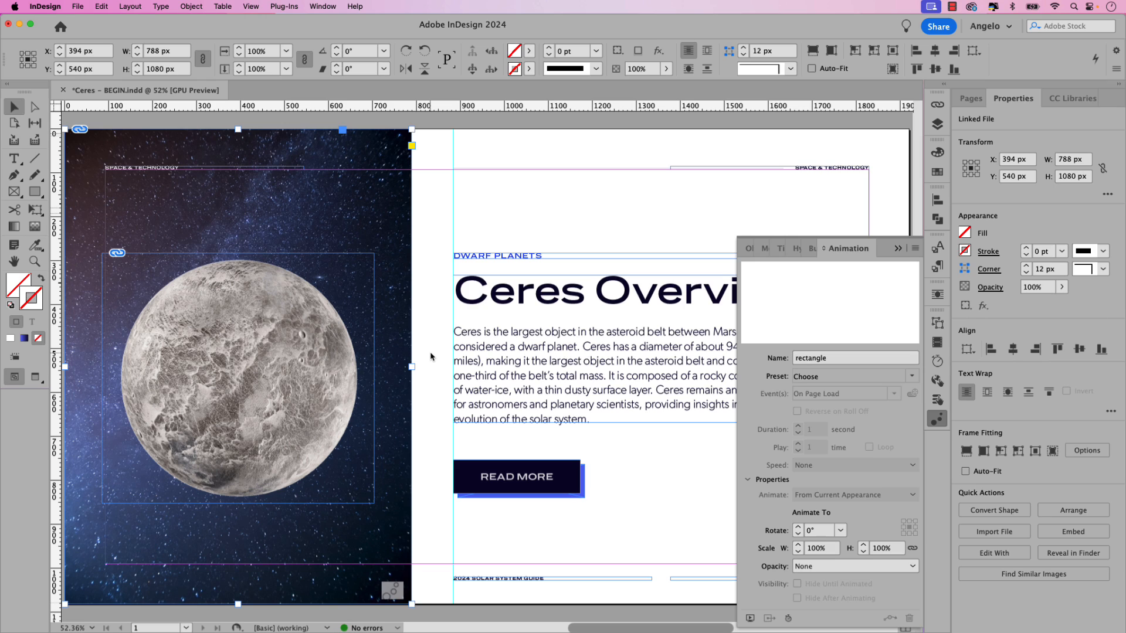
Remove the animated sky image from its container frame, paste it in place on the page, and undo both changes
{"action": "double_click", "coordinate": [393, 318]}
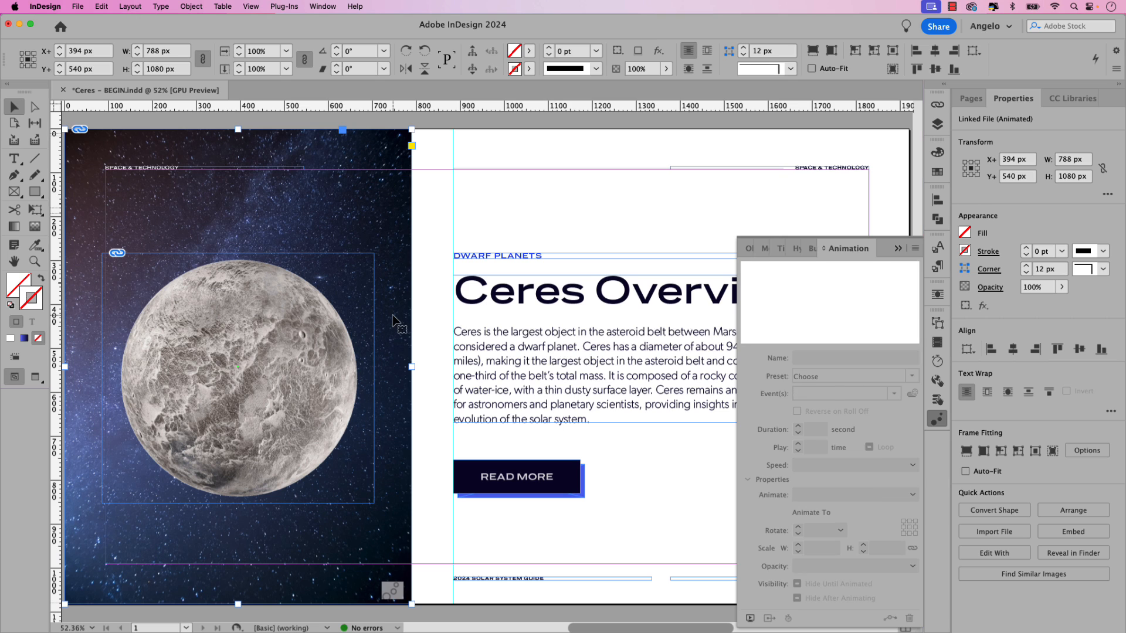
{"action": "key", "text": "Delete"}
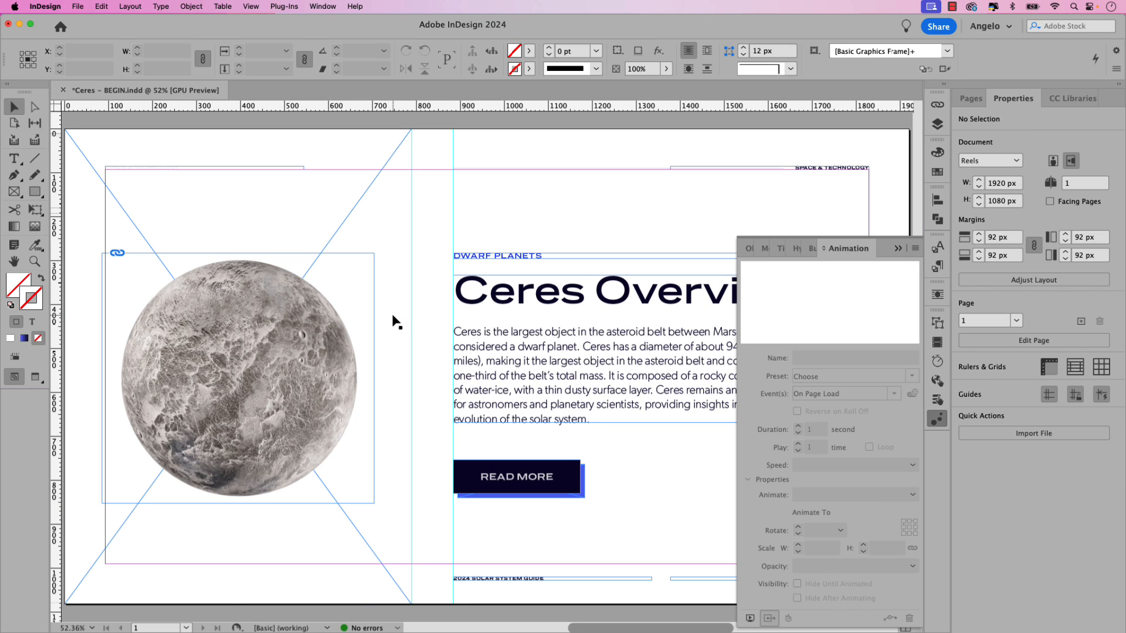
{"action": "key", "text": "alt+shift+super+v"}
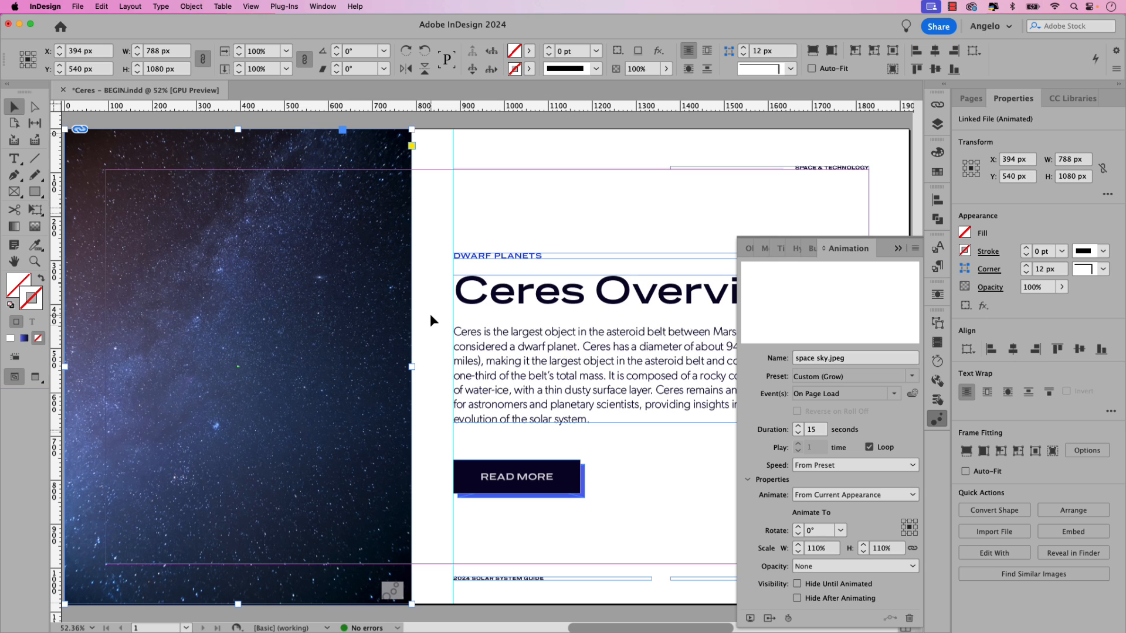
{"action": "key", "text": "super+z"}
{"action": "key", "text": "super+z"}
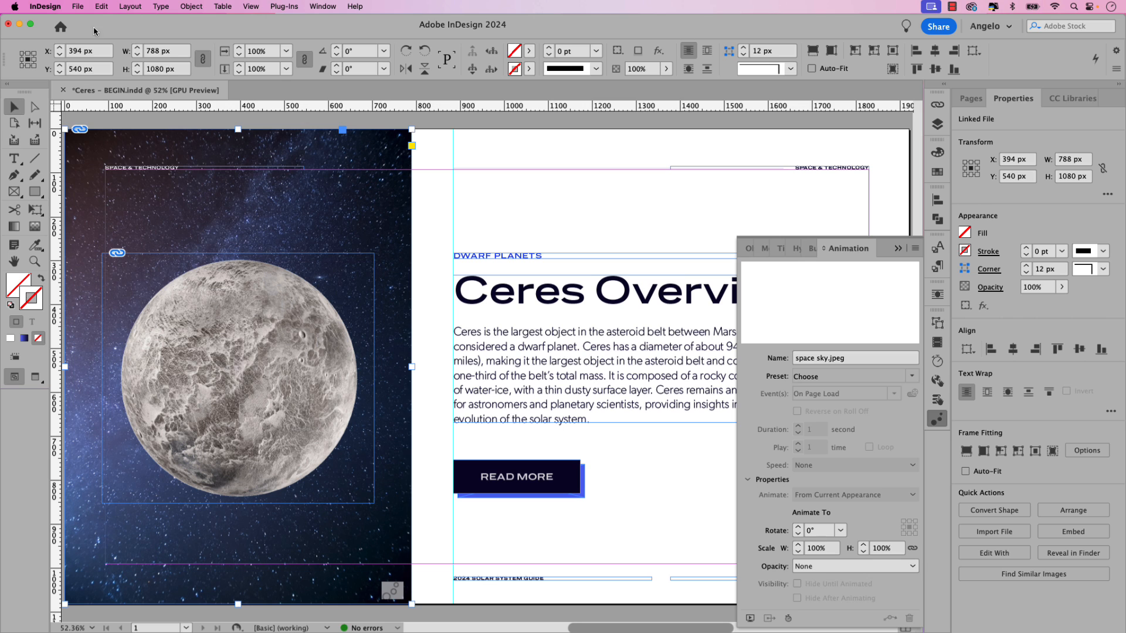
Publish the document online as a new document titled Ceres Presentation Slide, with image resolution Standard (96 PPI)
{"action": "left_click", "coordinate": [76, 7]}
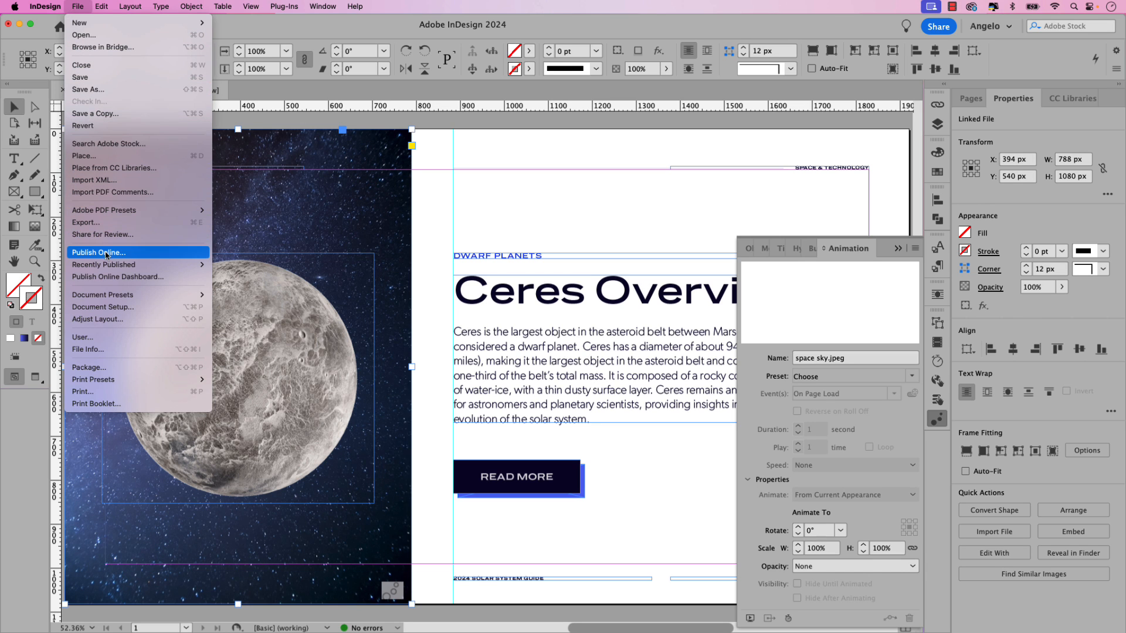
{"action": "left_click", "coordinate": [129, 254]}
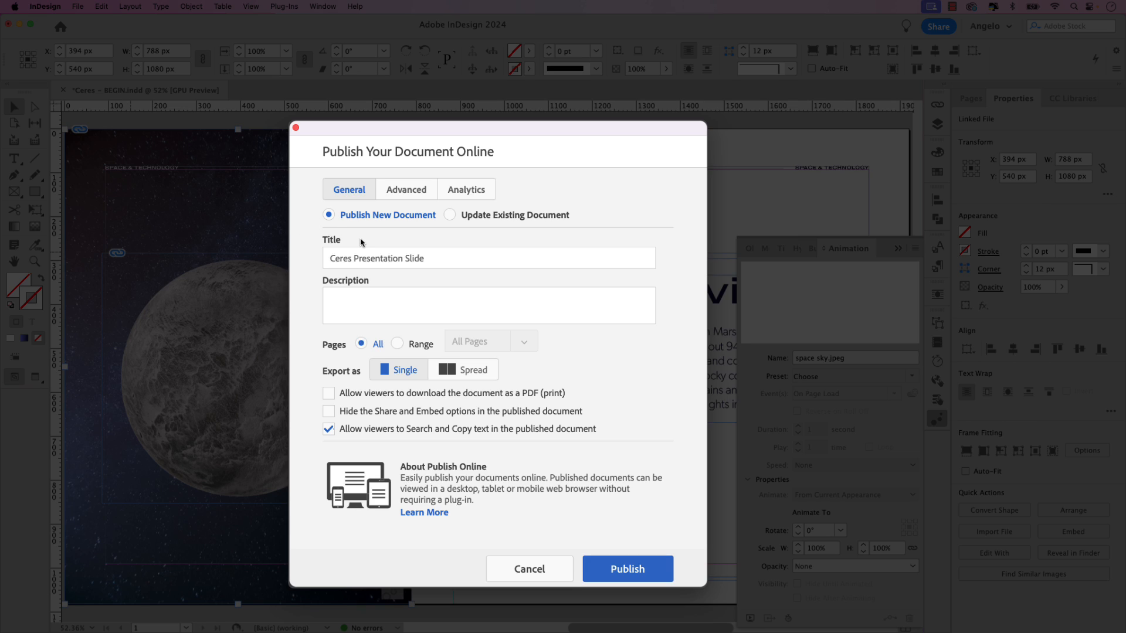
{"action": "left_click_drag", "start_coordinate": [427, 258], "coordinate": [322, 258]}
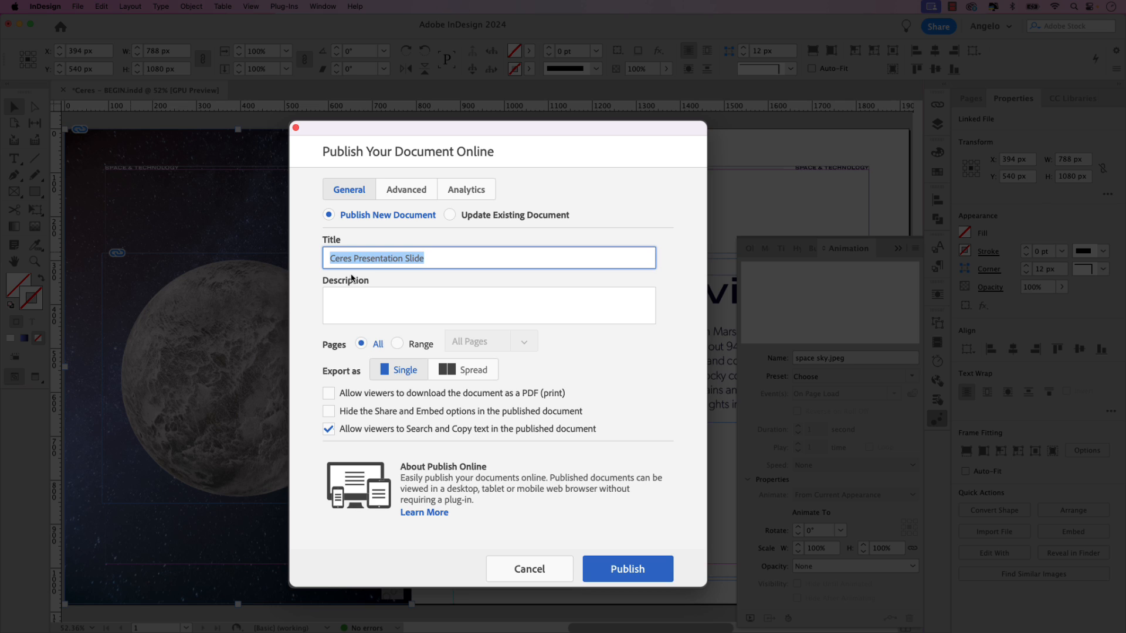
{"action": "left_click", "coordinate": [418, 197]}
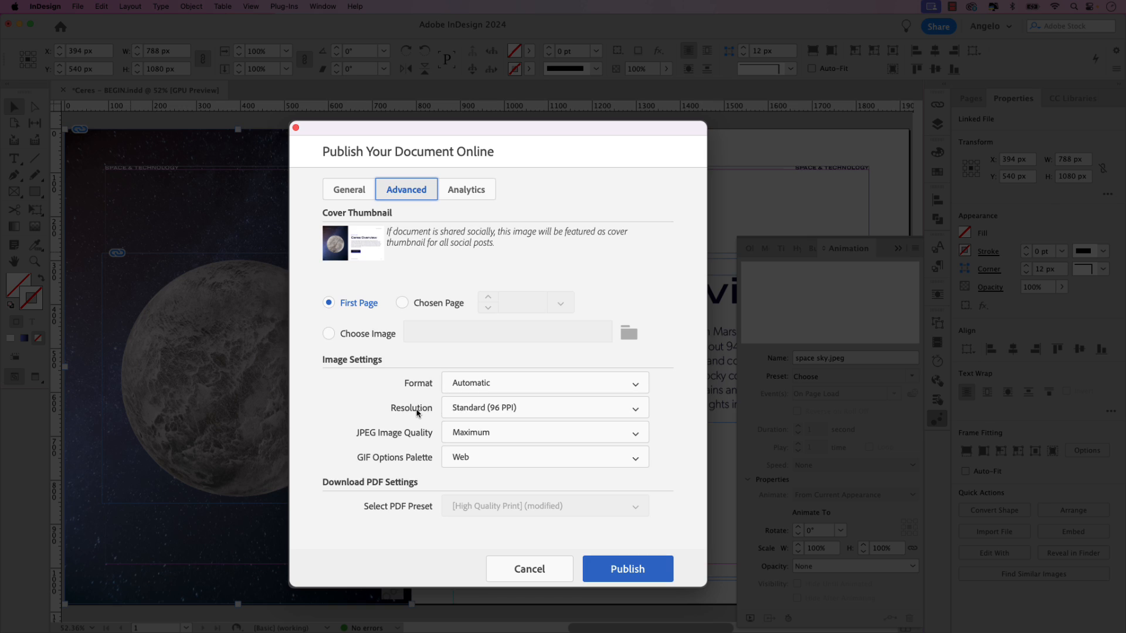
{"action": "left_click", "coordinate": [478, 416]}
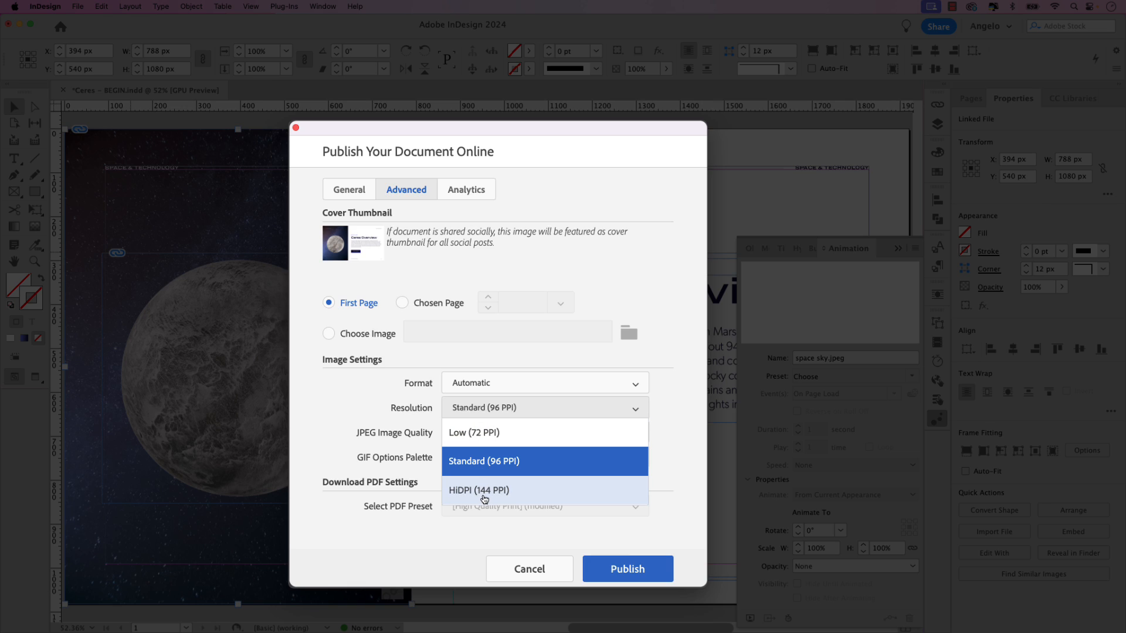
{"action": "left_click", "coordinate": [465, 468]}
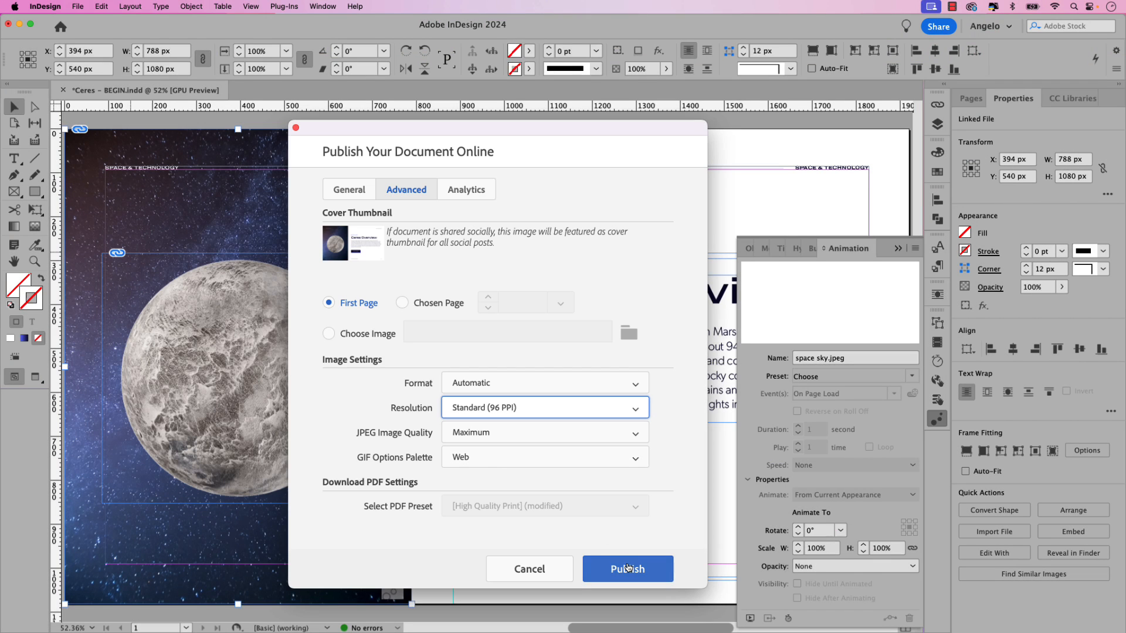
{"action": "left_click", "coordinate": [628, 569]}
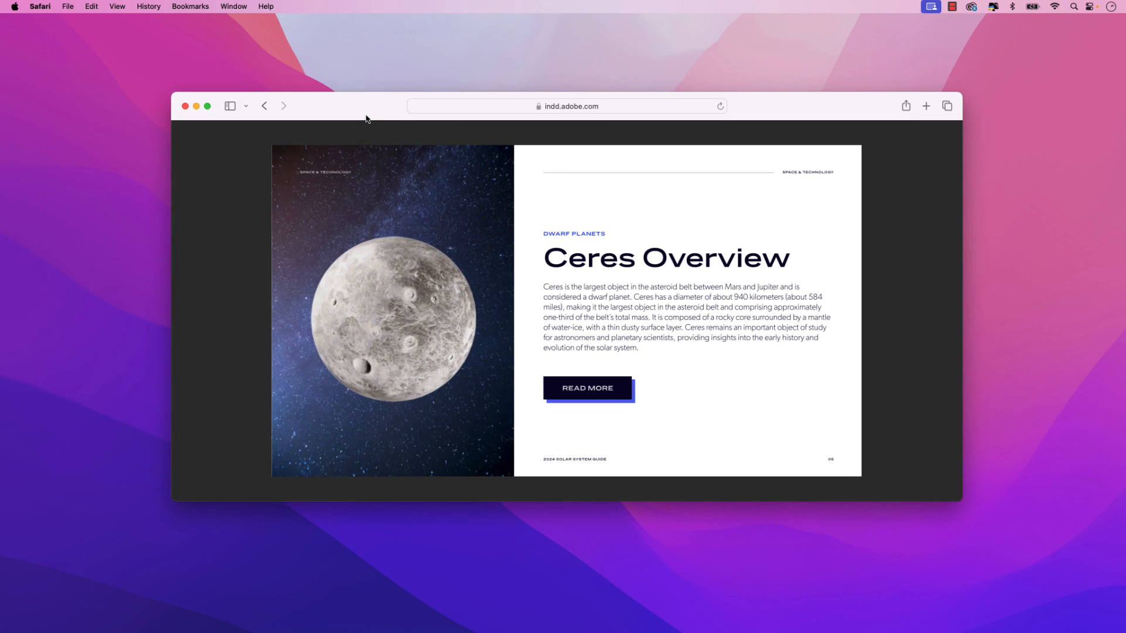
View the published Ceres Presentation Slide full screen in Safari
{"action": "mouse_move", "coordinate": [711, 364]}
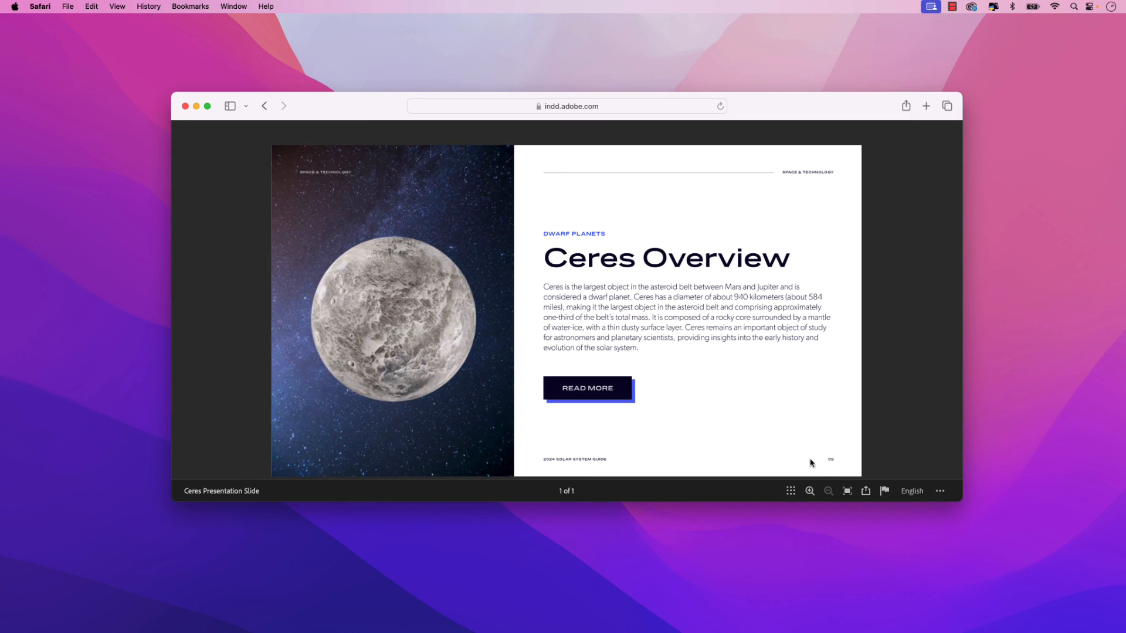
{"action": "left_click", "coordinate": [847, 491]}
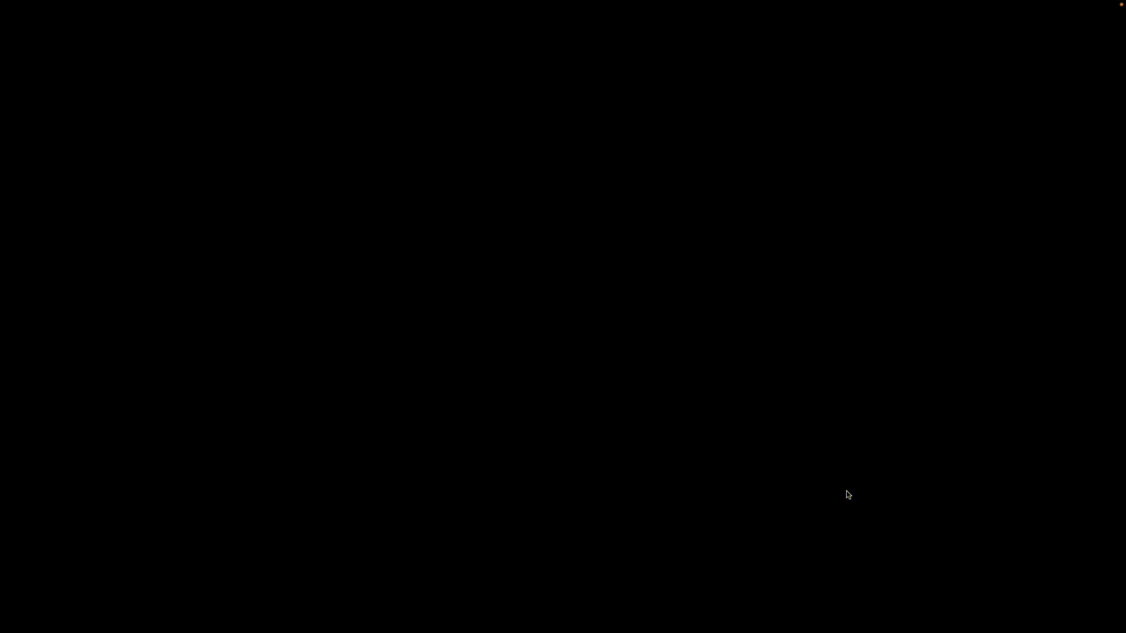